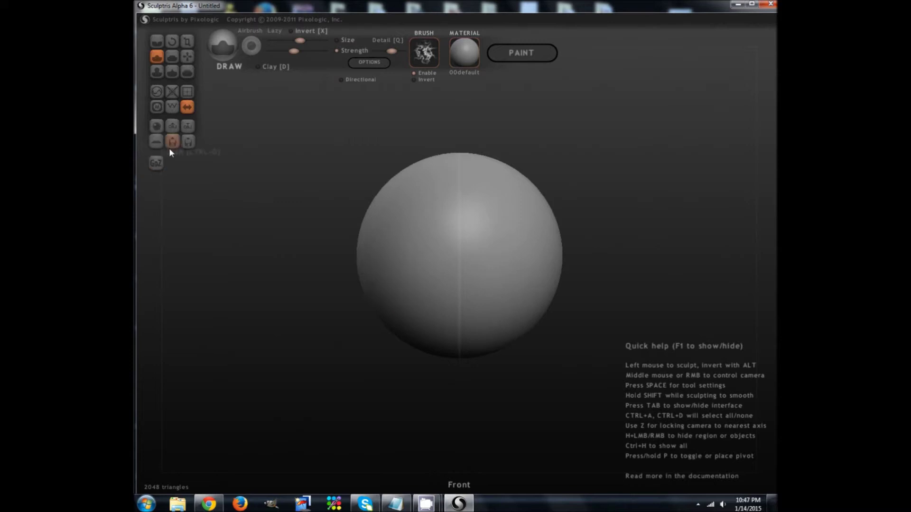
Cancel the symmetry-off prompt to keep mirror symmetry on, and select the Grab brush
{"action": "left_click", "coordinate": [187, 108]}
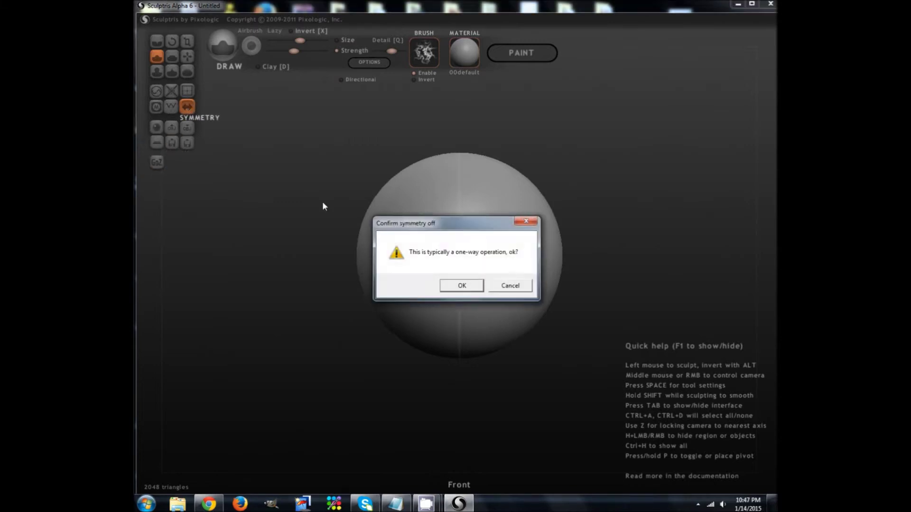
{"action": "left_click", "coordinate": [522, 289]}
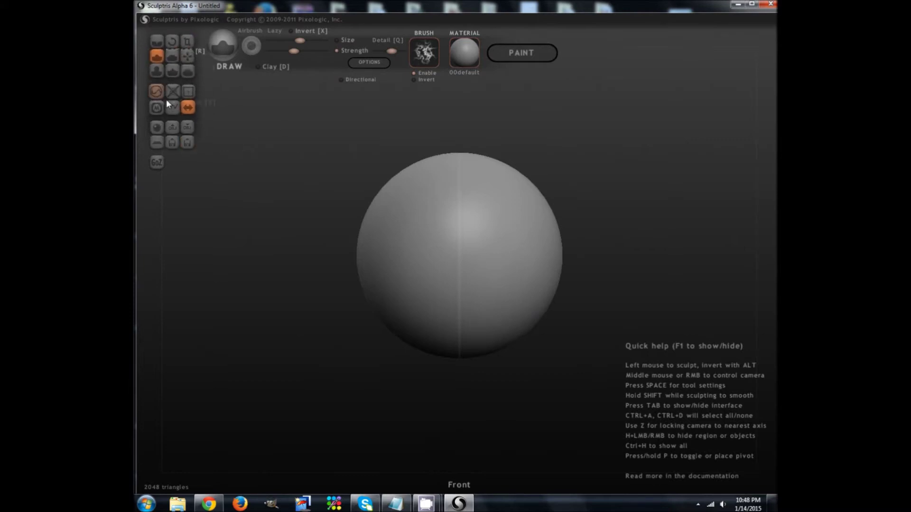
{"action": "left_click", "coordinate": [192, 58]}
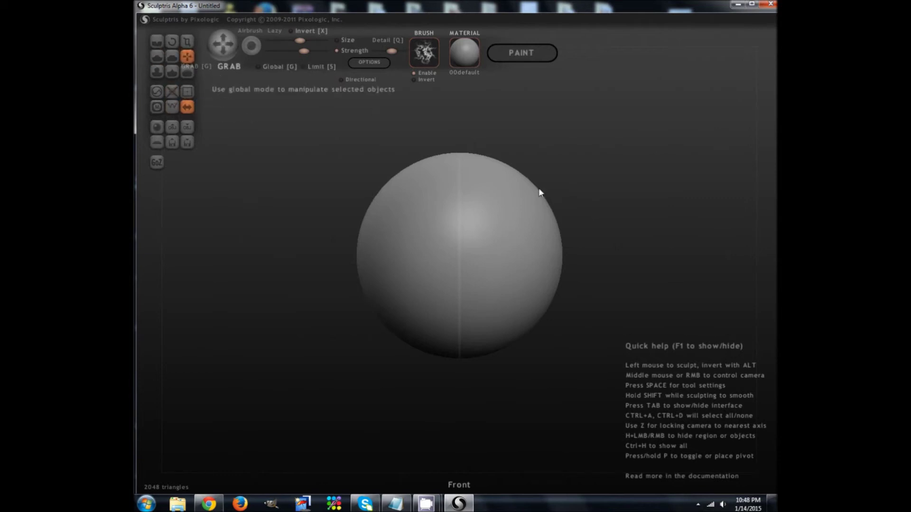
Grab-pull the sphere into an upper horn and pointed, widened lower lobes
{"action": "mouse_move", "coordinate": [521, 188]}
{"action": "left_mouse_down"}
{"action": "mouse_move", "coordinate": [604, 178]}
{"action": "mouse_move", "coordinate": [587, 227]}
{"action": "left_mouse_up"}
{"action": "left_click_drag", "start_coordinate": [500, 338], "coordinate": [560, 431]}
{"action": "mouse_move", "coordinate": [539, 359]}
{"action": "left_mouse_down"}
{"action": "mouse_move", "coordinate": [503, 352]}
{"action": "mouse_move", "coordinate": [522, 369]}
{"action": "mouse_move", "coordinate": [537, 406]}
{"action": "left_mouse_up"}
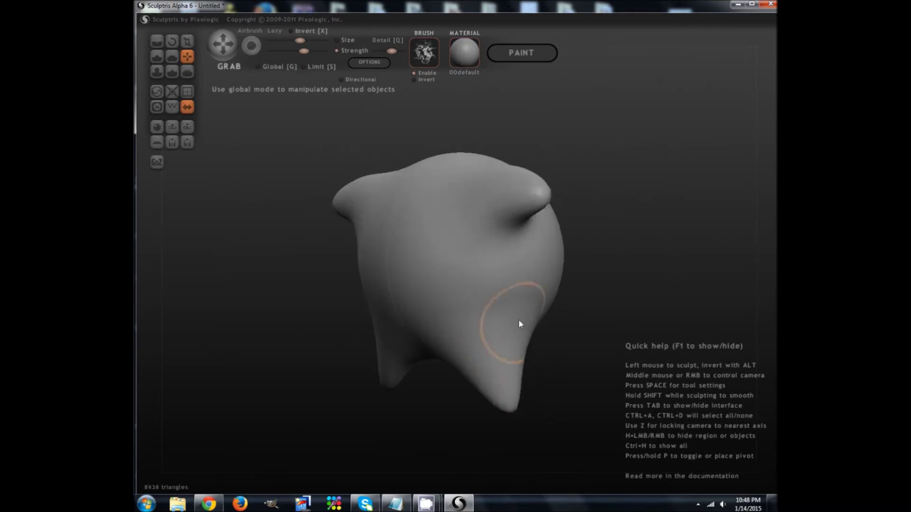
{"action": "left_click_drag", "start_coordinate": [520, 325], "coordinate": [553, 372]}
{"action": "left_click_drag", "start_coordinate": [529, 205], "coordinate": [539, 194]}
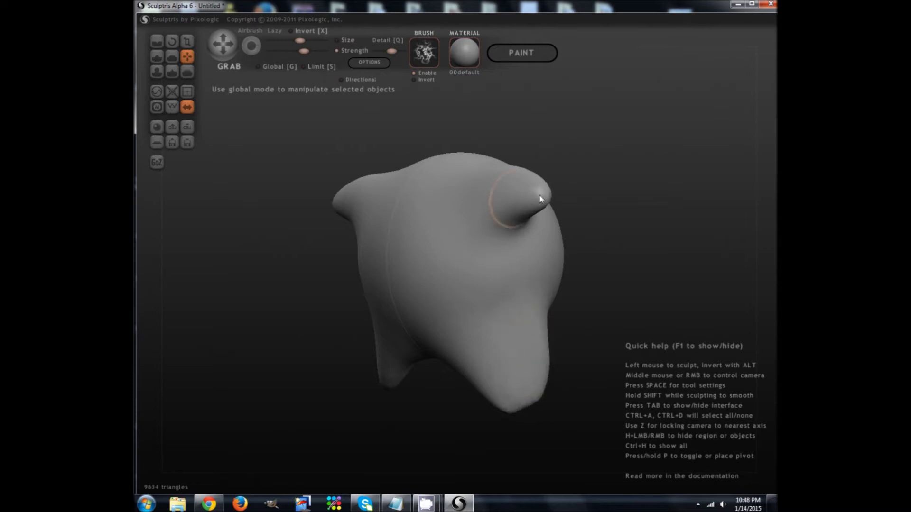
{"action": "mouse_move", "coordinate": [576, 155]}
{"action": "left_mouse_down"}
{"action": "mouse_move", "coordinate": [547, 239]}
{"action": "mouse_move", "coordinate": [486, 246]}
{"action": "mouse_move", "coordinate": [365, 219]}
{"action": "left_mouse_up"}
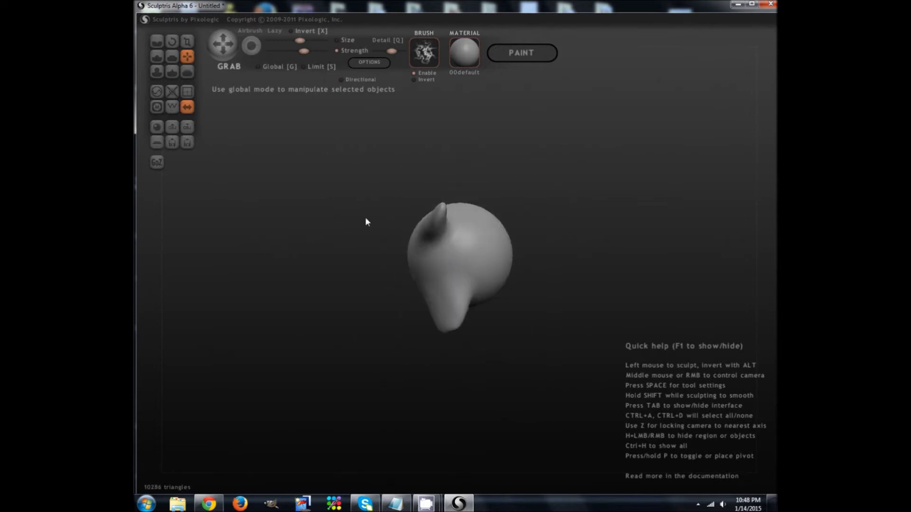
With the Draw brush, add bumpy ridges to the front, then smooth them down
{"action": "left_click", "coordinate": [155, 56]}
{"action": "mouse_move", "coordinate": [238, 124]}
{"action": "left_mouse_down"}
{"action": "mouse_move", "coordinate": [508, 255]}
{"action": "mouse_move", "coordinate": [488, 260]}
{"action": "left_mouse_up"}
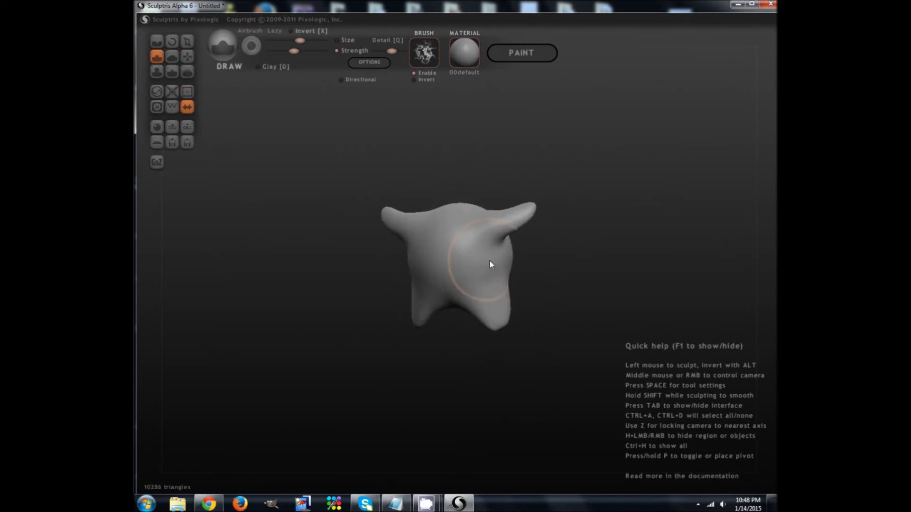
{"action": "scroll", "coordinate": [488, 260], "scroll_direction": "up", "scroll_amount": 3}
{"action": "scroll", "coordinate": [464, 279], "scroll_direction": "up", "scroll_amount": 3}
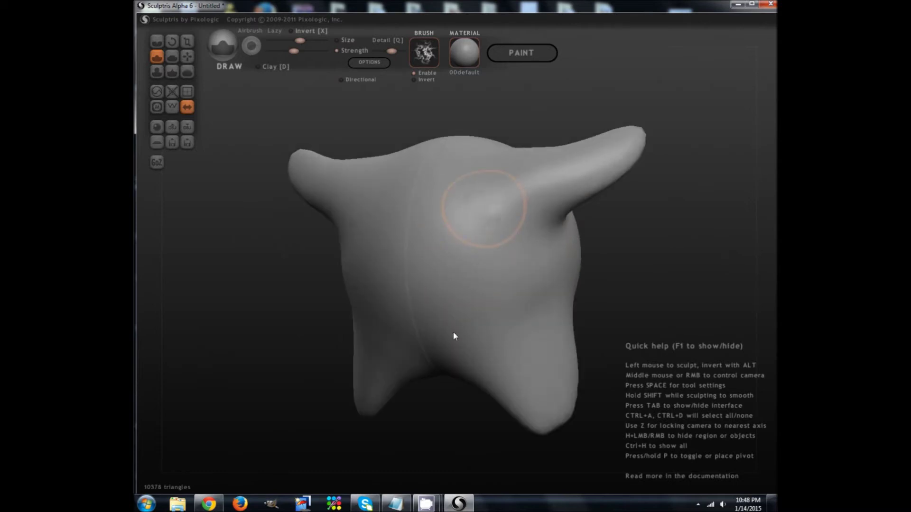
{"action": "mouse_move", "coordinate": [453, 332]}
{"action": "left_mouse_down"}
{"action": "mouse_move", "coordinate": [482, 232]}
{"action": "mouse_move", "coordinate": [465, 301]}
{"action": "mouse_move", "coordinate": [386, 274]}
{"action": "mouse_move", "coordinate": [459, 301]}
{"action": "mouse_move", "coordinate": [456, 271]}
{"action": "left_mouse_up"}
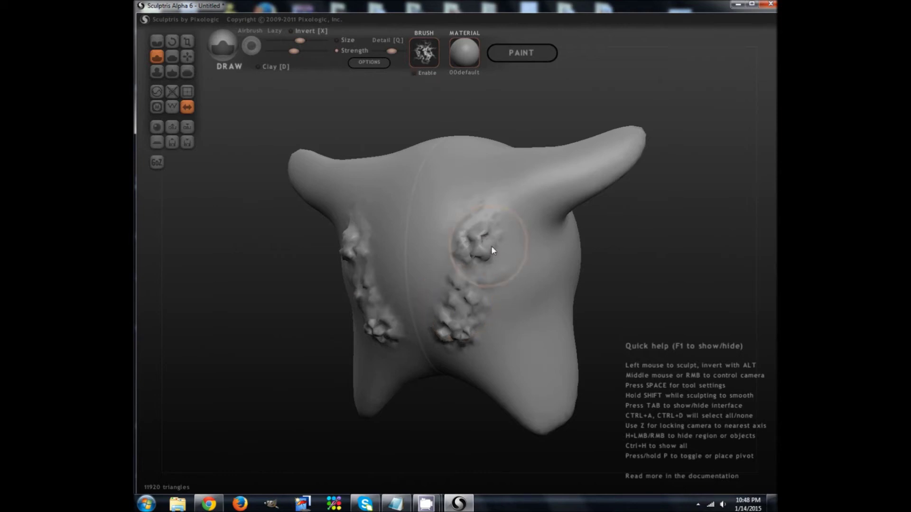
{"action": "mouse_move", "coordinate": [471, 244]}
{"action": "left_mouse_down", "text": "shift"}
{"action": "mouse_move", "coordinate": [465, 326]}
{"action": "mouse_move", "coordinate": [437, 193]}
{"action": "mouse_move", "coordinate": [449, 256]}
{"action": "mouse_move", "coordinate": [449, 243]}
{"action": "mouse_move", "coordinate": [510, 310]}
{"action": "mouse_move", "coordinate": [526, 426]}
{"action": "mouse_move", "coordinate": [518, 387]}
{"action": "left_mouse_up", "text": "shift"}
{"action": "right_click_drag", "start_coordinate": [475, 173], "coordinate": [429, 177]}
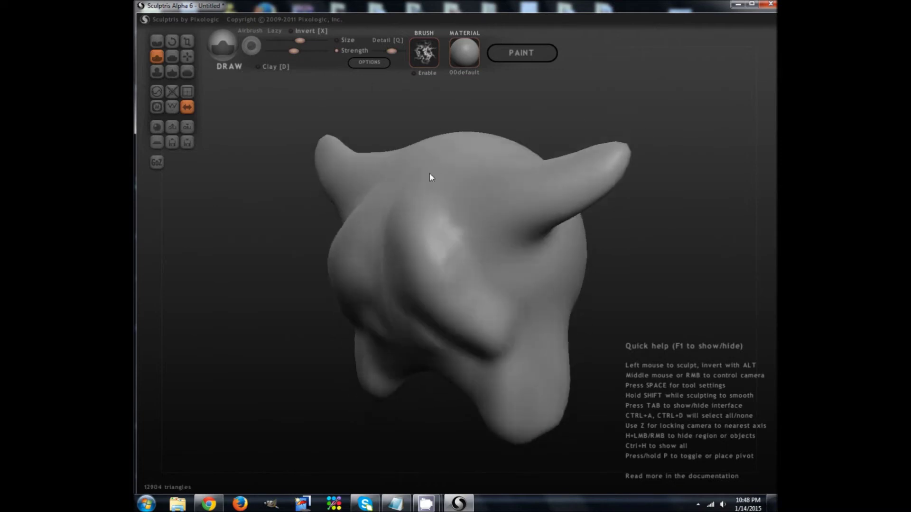
{"action": "left_click", "coordinate": [156, 72]}
Inflate both horns and raise a bump on top of the head with Draw
{"action": "left_click_drag", "start_coordinate": [620, 159], "coordinate": [619, 161]}
{"action": "mouse_move", "coordinate": [488, 209]}
{"action": "right_mouse_down"}
{"action": "mouse_move", "coordinate": [448, 164]}
{"action": "mouse_move", "coordinate": [416, 164]}
{"action": "mouse_move", "coordinate": [396, 148]}
{"action": "right_mouse_up"}
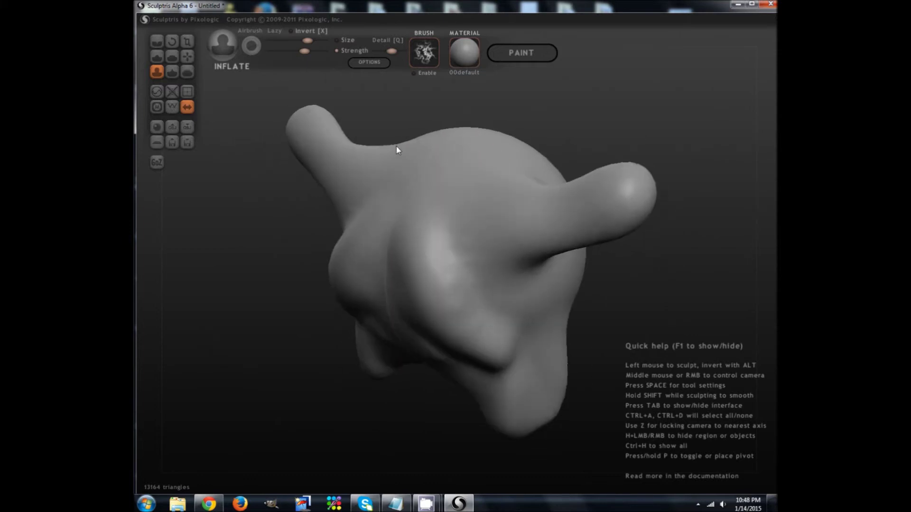
{"action": "key", "text": "d"}
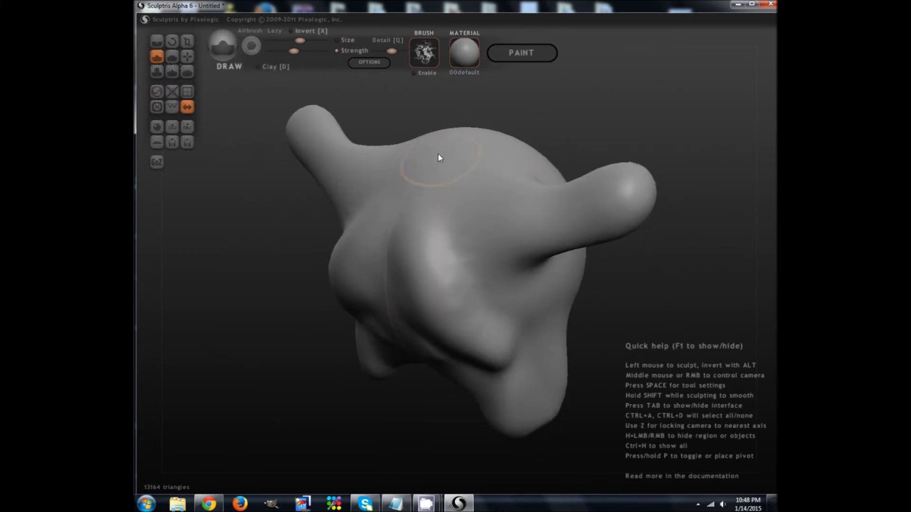
{"action": "mouse_move", "coordinate": [438, 154]}
{"action": "left_mouse_down"}
{"action": "mouse_move", "coordinate": [436, 133]}
{"action": "mouse_move", "coordinate": [465, 164]}
{"action": "mouse_move", "coordinate": [434, 166]}
{"action": "mouse_move", "coordinate": [444, 142]}
{"action": "mouse_move", "coordinate": [454, 145]}
{"action": "mouse_move", "coordinate": [446, 142]}
{"action": "mouse_move", "coordinate": [440, 157]}
{"action": "mouse_move", "coordinate": [450, 144]}
{"action": "mouse_move", "coordinate": [460, 167]}
{"action": "mouse_move", "coordinate": [434, 125]}
{"action": "mouse_move", "coordinate": [414, 136]}
{"action": "mouse_move", "coordinate": [411, 129]}
{"action": "mouse_move", "coordinate": [456, 141]}
{"action": "left_mouse_up"}
From the front view, pinch sharp detail along the right arm
{"action": "key", "text": "z"}
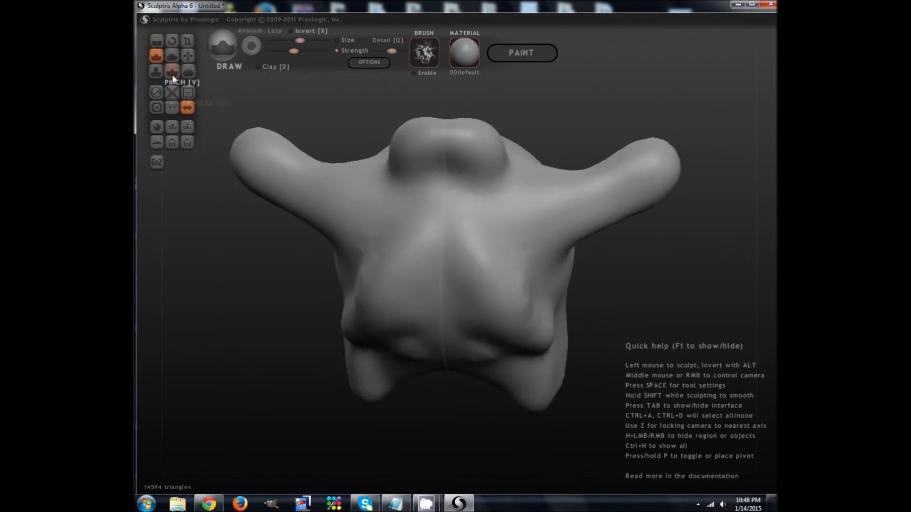
{"action": "left_click", "coordinate": [173, 72]}
{"action": "mouse_move", "coordinate": [612, 197]}
{"action": "left_mouse_down"}
{"action": "mouse_move", "coordinate": [658, 170]}
{"action": "mouse_move", "coordinate": [631, 197]}
{"action": "mouse_move", "coordinate": [565, 221]}
{"action": "mouse_move", "coordinate": [619, 191]}
{"action": "mouse_move", "coordinate": [546, 236]}
{"action": "mouse_move", "coordinate": [531, 285]}
{"action": "left_mouse_up"}
Crease several ridges down the left shoulder
{"action": "left_click", "coordinate": [157, 41]}
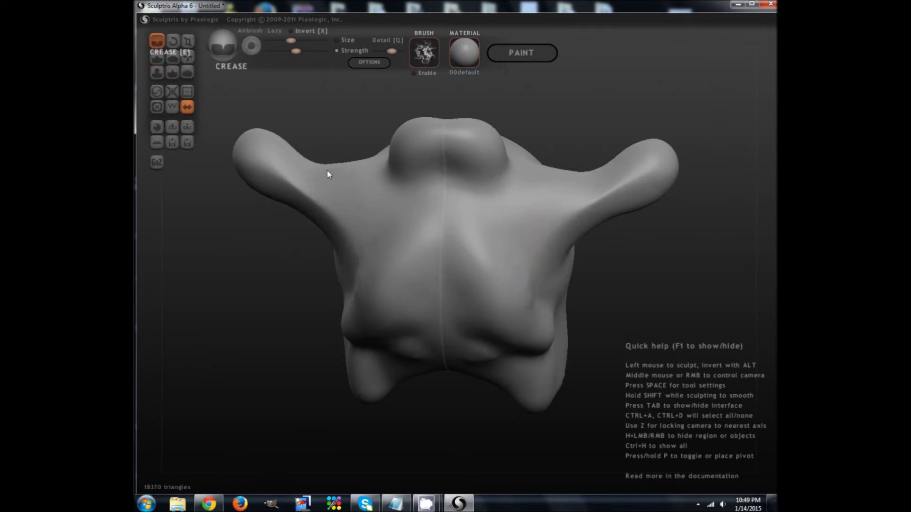
{"action": "mouse_move", "coordinate": [368, 177]}
{"action": "left_mouse_down"}
{"action": "mouse_move", "coordinate": [387, 244]}
{"action": "mouse_move", "coordinate": [367, 290]}
{"action": "left_mouse_up"}
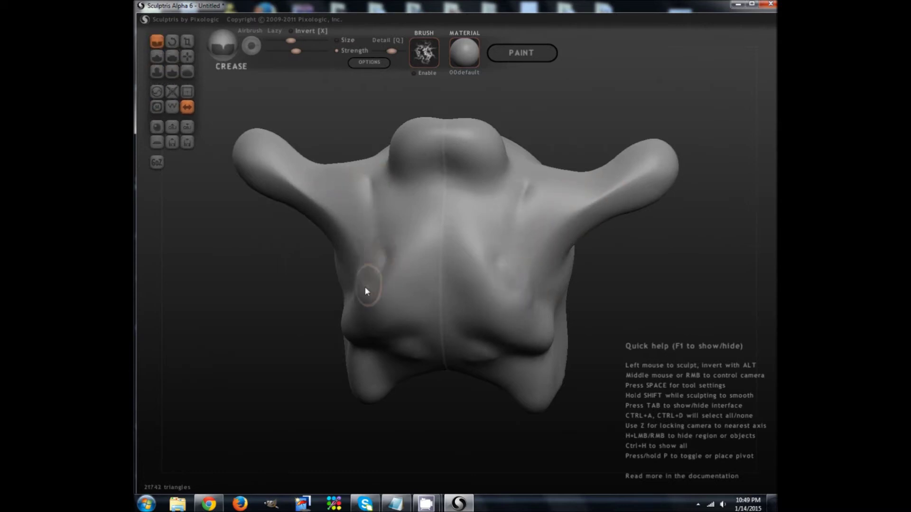
{"action": "left_click_drag", "start_coordinate": [379, 261], "coordinate": [381, 234]}
{"action": "left_click_drag", "start_coordinate": [378, 198], "coordinate": [375, 187]}
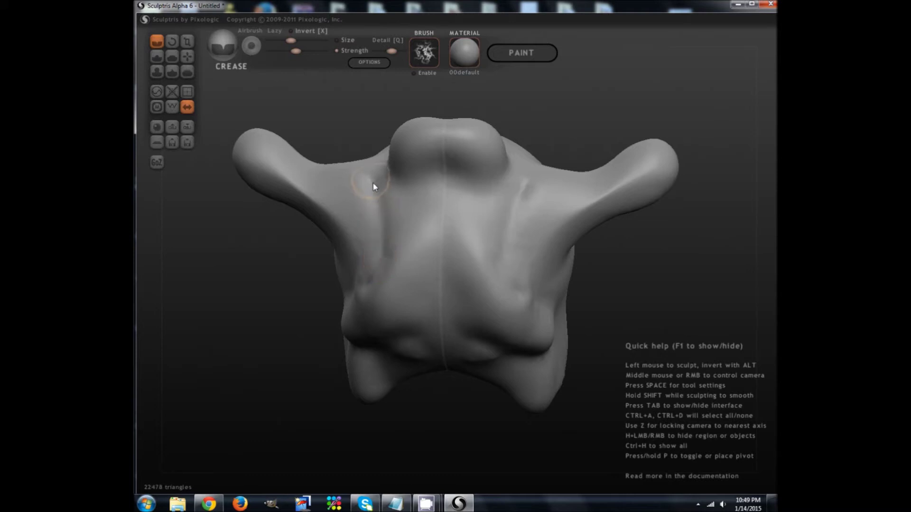
{"action": "left_click_drag", "start_coordinate": [380, 238], "coordinate": [385, 229]}
{"action": "mouse_move", "coordinate": [385, 229]}
{"action": "middle_mouse_down"}
{"action": "mouse_move", "coordinate": [414, 204]}
{"action": "mouse_move", "coordinate": [431, 227]}
{"action": "mouse_move", "coordinate": [533, 246]}
{"action": "mouse_move", "coordinate": [455, 267]}
{"action": "mouse_move", "coordinate": [301, 247]}
{"action": "middle_mouse_up"}
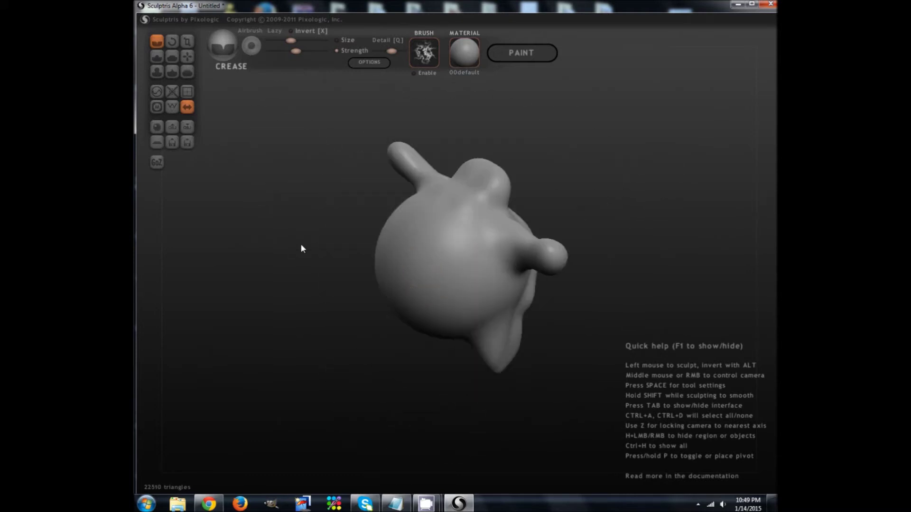
{"action": "scroll", "coordinate": [192, 221], "scroll_direction": "down", "scroll_amount": 3}
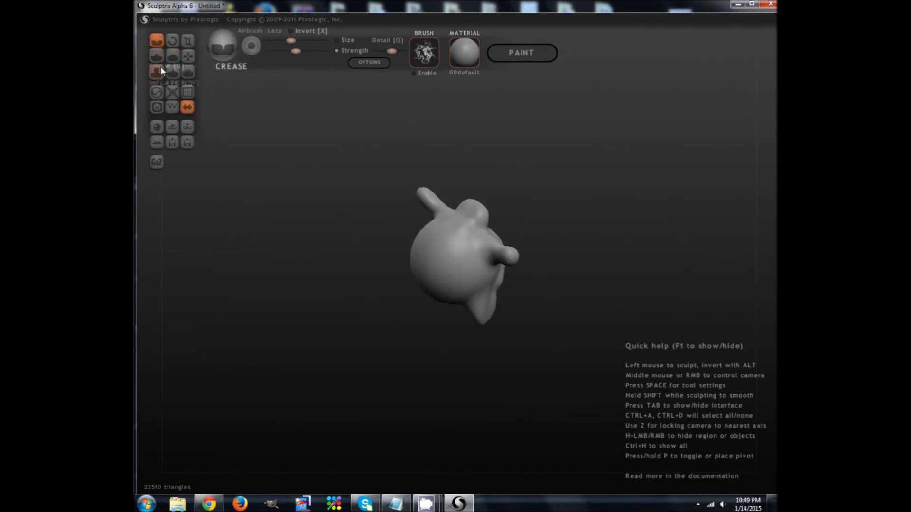
{"action": "left_click", "coordinate": [172, 56]}
{"action": "middle_click_drag", "start_coordinate": [223, 100], "coordinate": [415, 323]}
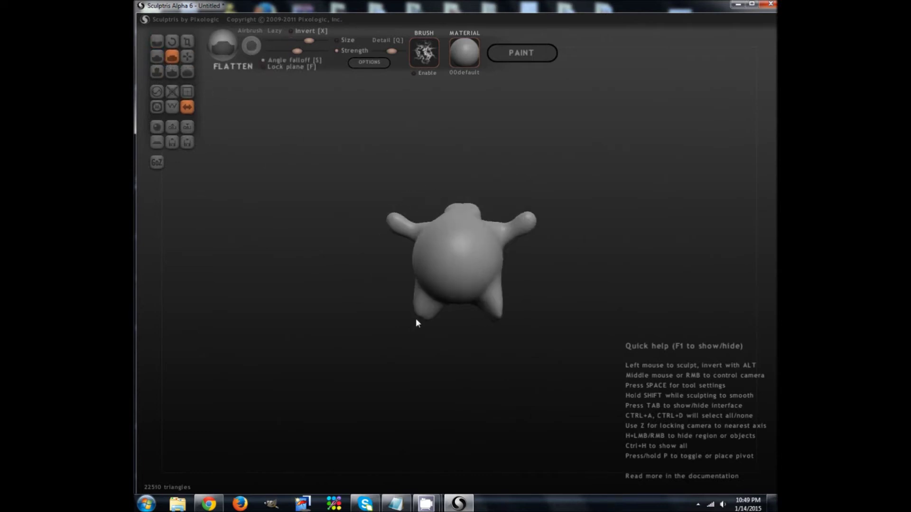
Flatten the creature's rounded belly into a broad, smooth surface
{"action": "mouse_move", "coordinate": [416, 323]}
{"action": "left_mouse_down"}
{"action": "mouse_move", "coordinate": [454, 236]}
{"action": "mouse_move", "coordinate": [454, 273]}
{"action": "left_mouse_up"}
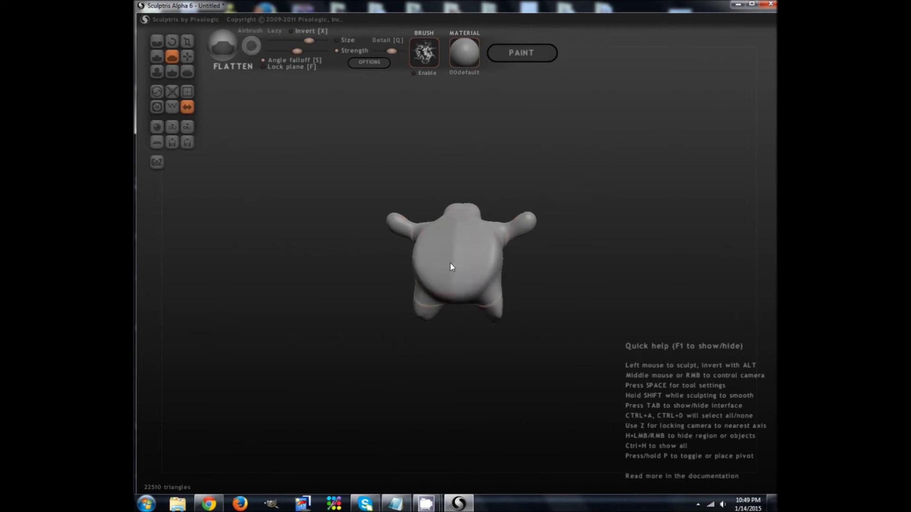
{"action": "middle_click_drag", "start_coordinate": [444, 265], "coordinate": [403, 263]}
{"action": "scroll", "coordinate": [434, 269], "scroll_direction": "up", "scroll_amount": 3}
{"action": "middle_click_drag", "start_coordinate": [430, 236], "coordinate": [557, 236]}
{"action": "middle_click_drag", "start_coordinate": [522, 337], "coordinate": [518, 323]}
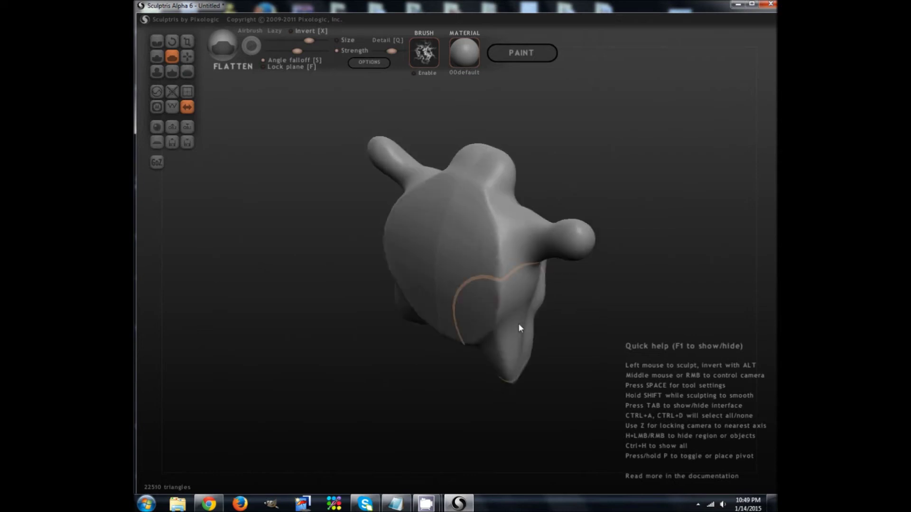
Turn on the wireframe and orbit in close to inspect the mesh around the neck
{"action": "left_click", "coordinate": [172, 112]}
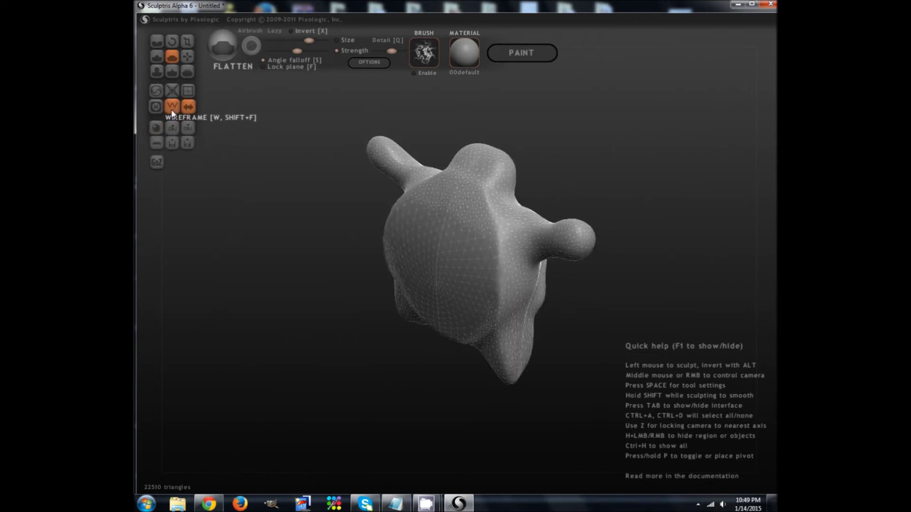
{"action": "scroll", "coordinate": [491, 352], "scroll_direction": "up", "scroll_amount": 6}
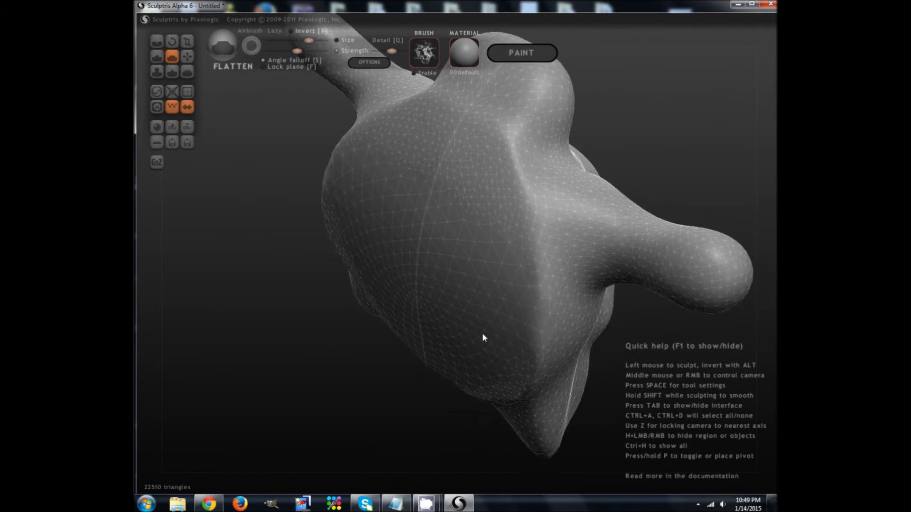
{"action": "scroll", "coordinate": [490, 328], "scroll_direction": "up", "scroll_amount": 5}
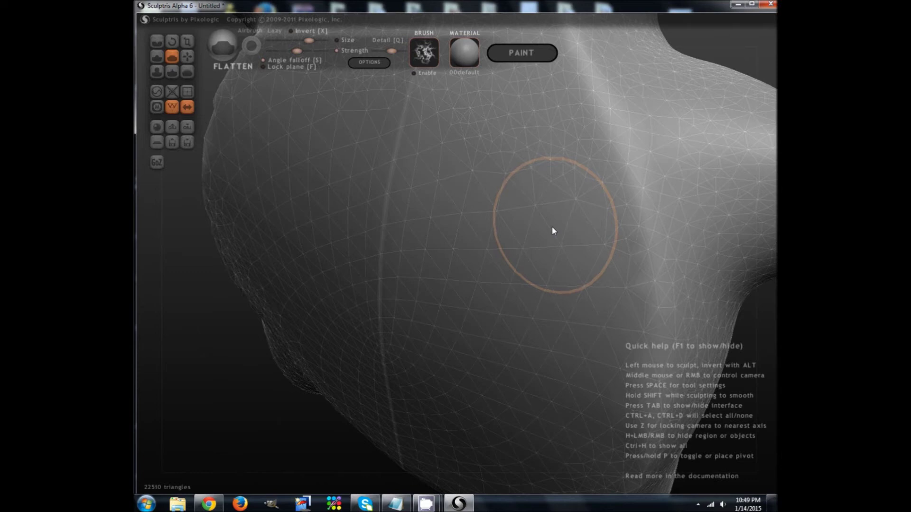
{"action": "middle_click_drag", "start_coordinate": [551, 226], "coordinate": [545, 310]}
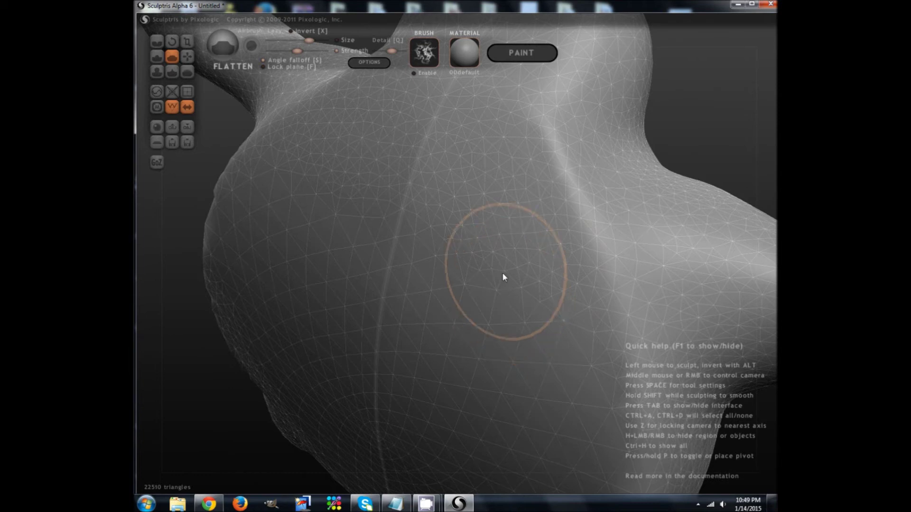
{"action": "middle_click_drag", "start_coordinate": [502, 273], "coordinate": [499, 274]}
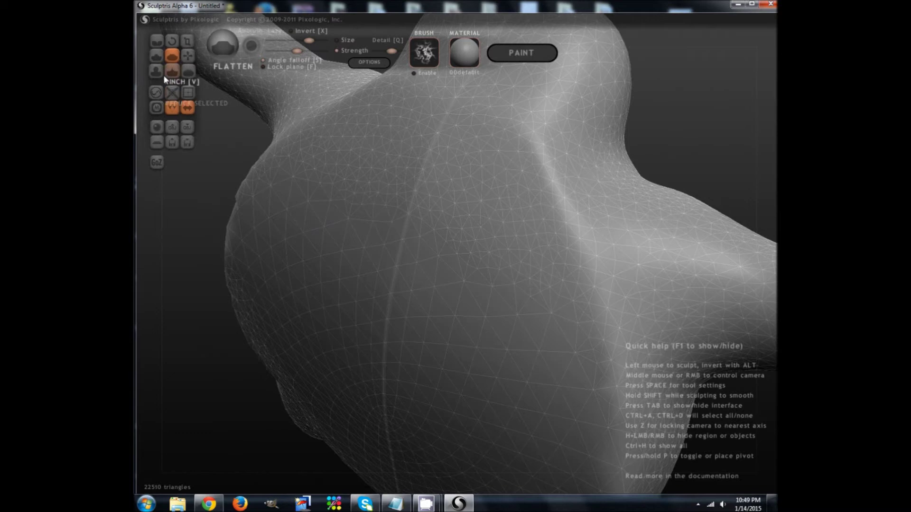
{"action": "left_click", "coordinate": [157, 62]}
Draw a mirrored pair of bumps on the back, then reduce mesh detail over them
{"action": "left_click_drag", "start_coordinate": [356, 247], "coordinate": [346, 285]}
{"action": "middle_click_drag", "start_coordinate": [354, 311], "coordinate": [366, 284]}
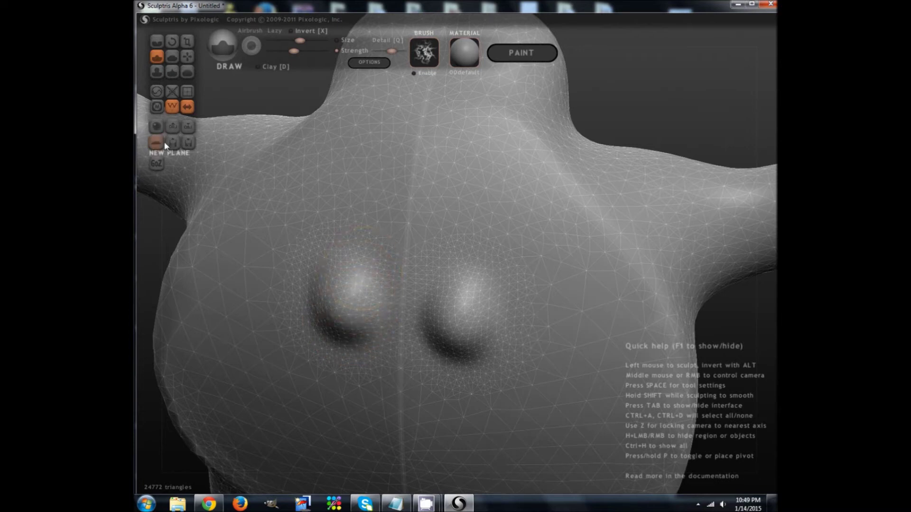
{"action": "left_click", "coordinate": [158, 100]}
{"action": "left_click_drag", "start_coordinate": [344, 270], "coordinate": [362, 366]}
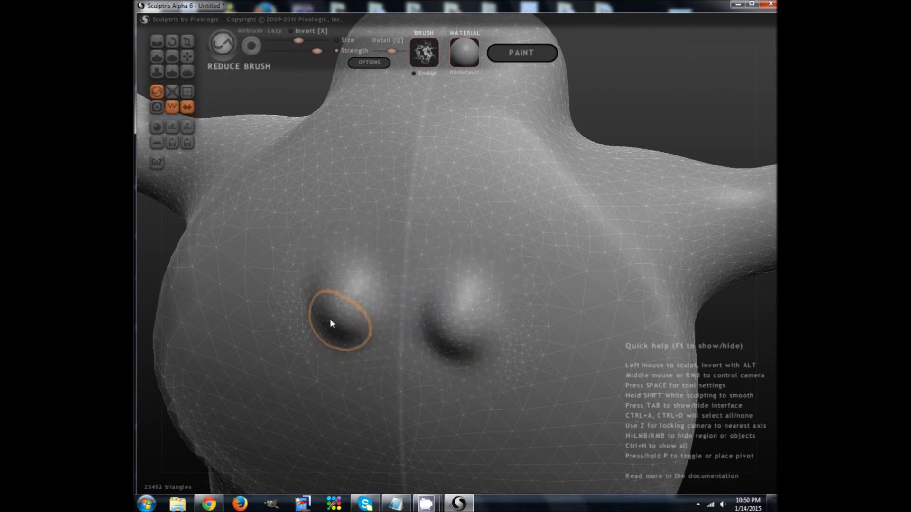
{"action": "mouse_move", "coordinate": [331, 324]}
{"action": "left_mouse_down"}
{"action": "mouse_move", "coordinate": [280, 324]}
{"action": "mouse_move", "coordinate": [300, 290]}
{"action": "left_mouse_up"}
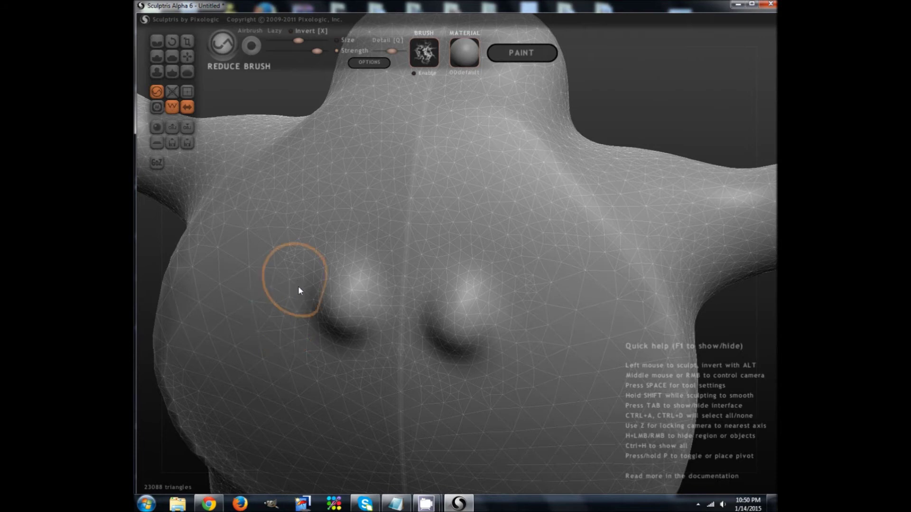
{"action": "scroll", "coordinate": [301, 296], "scroll_direction": "down", "scroll_amount": 5}
{"action": "left_click_drag", "start_coordinate": [431, 275], "coordinate": [419, 281]}
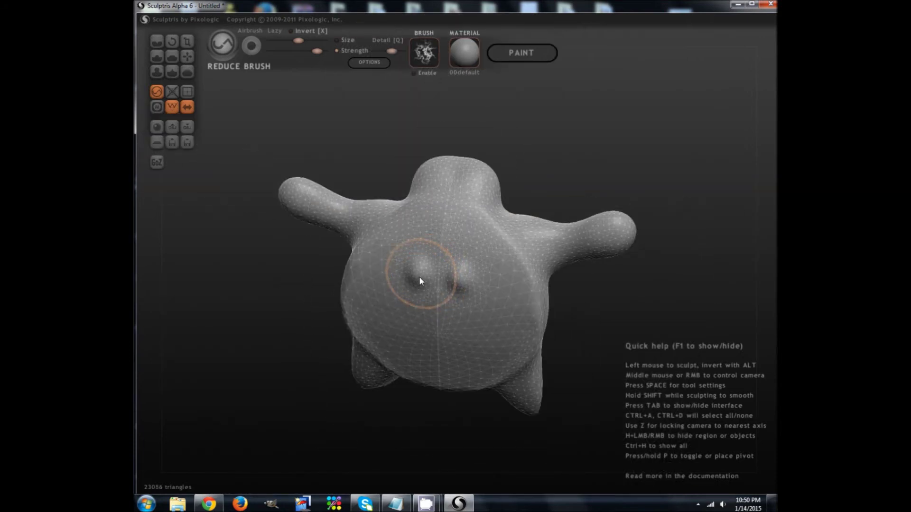
Orbit the sculpt to a three-quarter and side view to check the bumps
{"action": "middle_click_drag", "start_coordinate": [429, 300], "coordinate": [496, 273]}
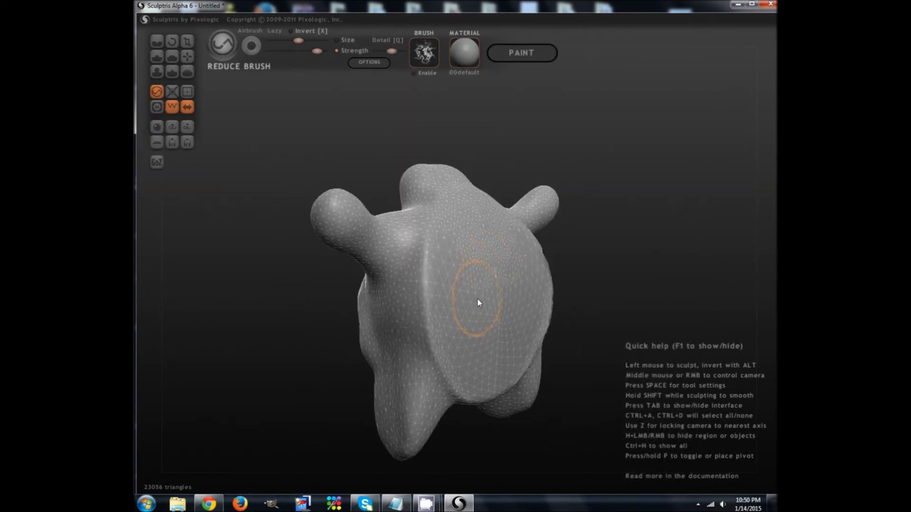
{"action": "scroll", "coordinate": [423, 315], "scroll_direction": "up", "scroll_amount": 2}
{"action": "scroll", "coordinate": [422, 315], "scroll_direction": "down", "scroll_amount": 1}
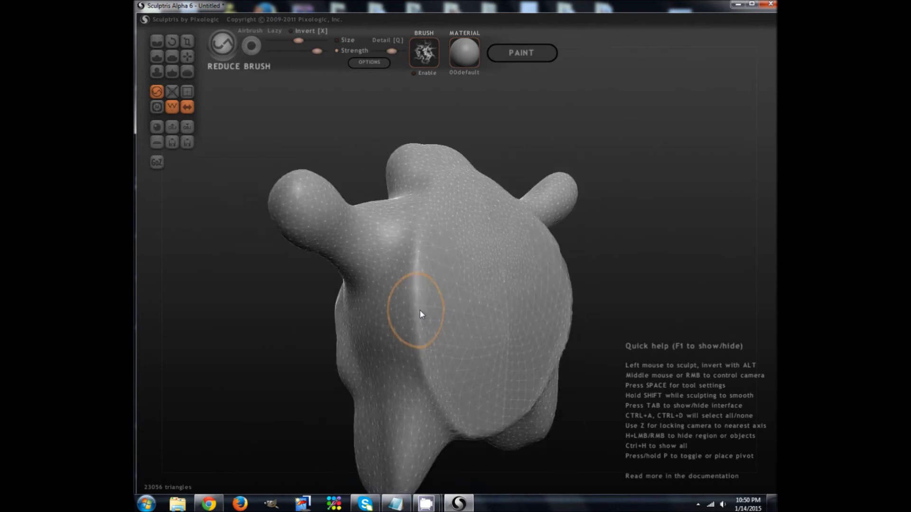
{"action": "mouse_move", "coordinate": [421, 313]}
{"action": "middle_mouse_down"}
{"action": "mouse_move", "coordinate": [451, 321]}
{"action": "mouse_move", "coordinate": [457, 281]}
{"action": "mouse_move", "coordinate": [435, 271]}
{"action": "middle_mouse_up"}
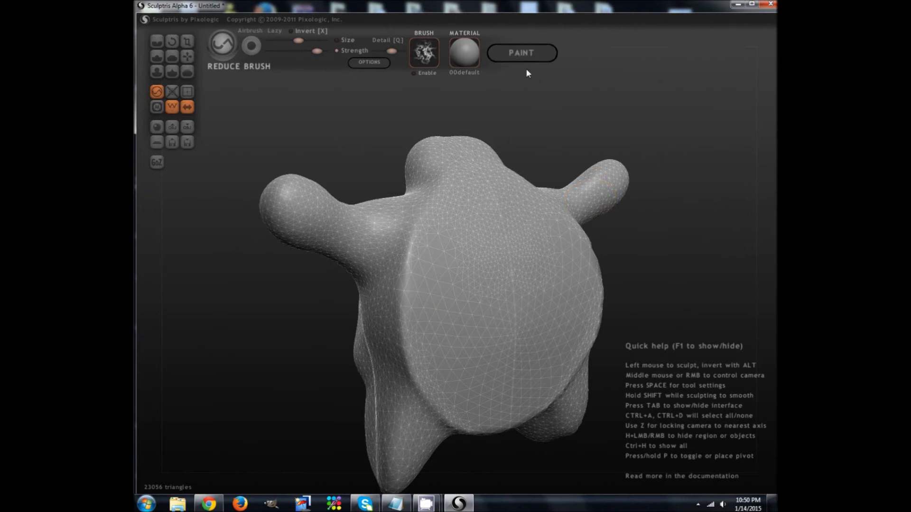
{"action": "left_click", "coordinate": [520, 55]}
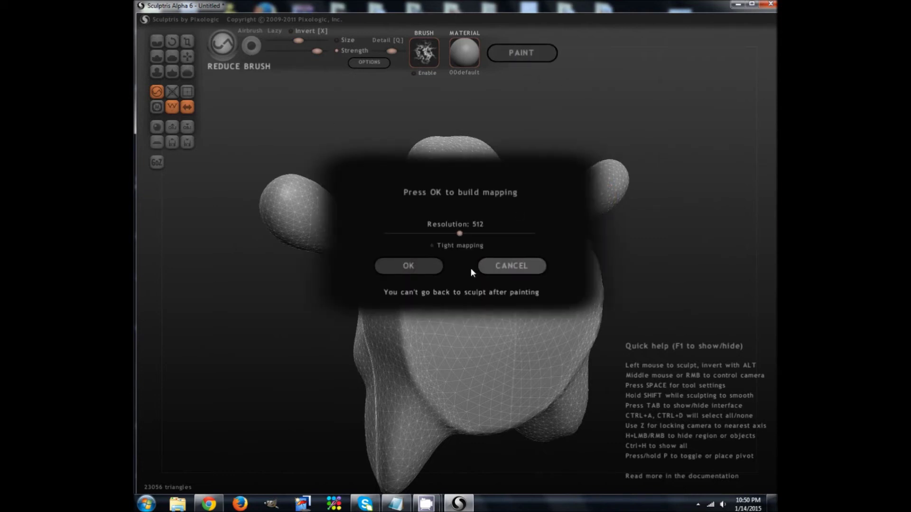
Confirm the 512-resolution texture mapping, then open the brush colour picker and pick a hue
{"action": "left_click", "coordinate": [416, 272]}
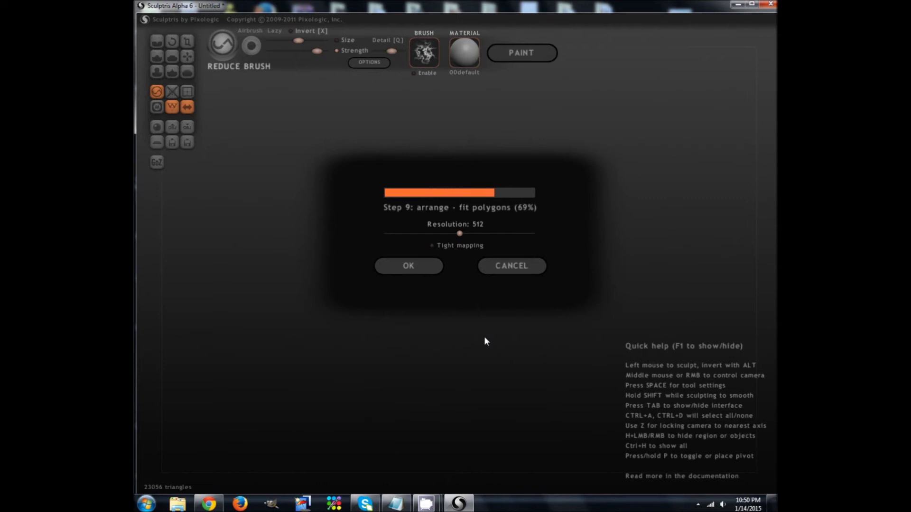
{"action": "mouse_move", "coordinate": [472, 331]}
{"action": "middle_mouse_down"}
{"action": "mouse_move", "coordinate": [468, 340]}
{"action": "mouse_move", "coordinate": [464, 329]}
{"action": "middle_mouse_up"}
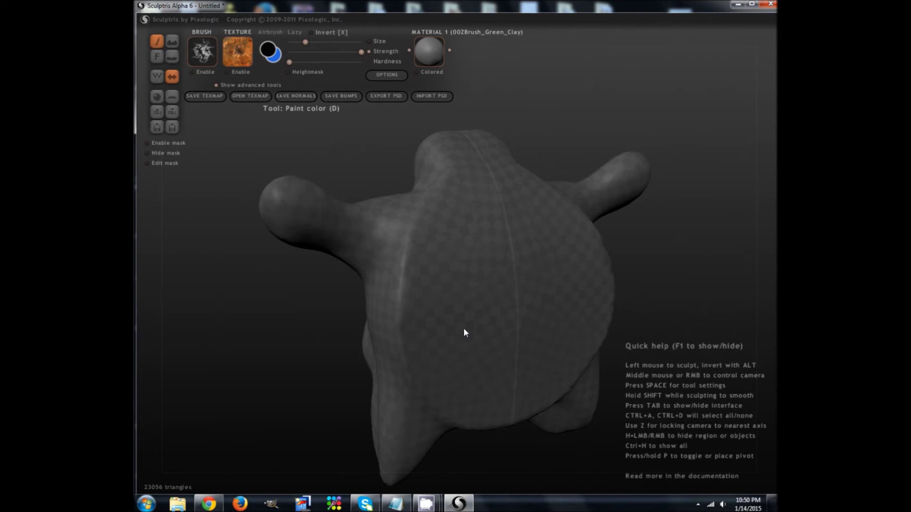
{"action": "left_click", "coordinate": [268, 49]}
{"action": "left_click", "coordinate": [485, 179]}
Set the paint colour to brown and fill the whole creature with it
{"action": "left_click_drag", "start_coordinate": [486, 180], "coordinate": [485, 173]}
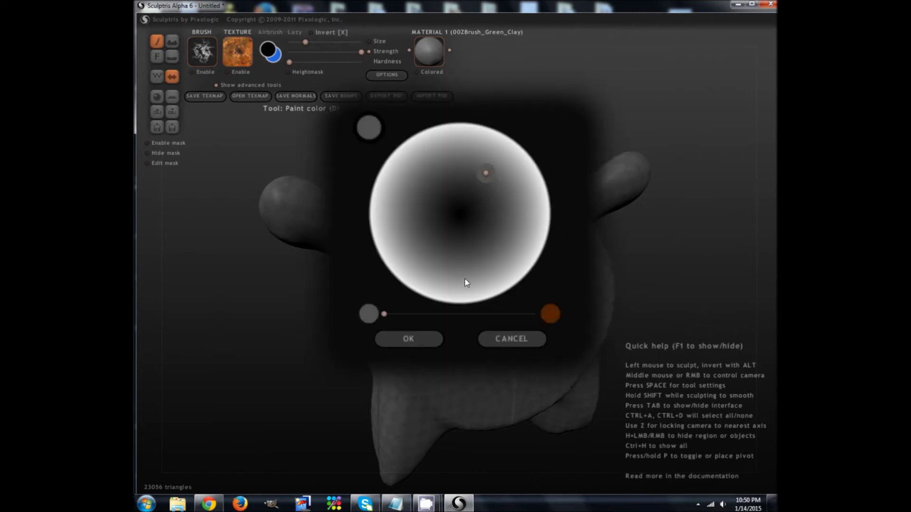
{"action": "left_click_drag", "start_coordinate": [451, 314], "coordinate": [458, 313]}
{"action": "left_click", "coordinate": [421, 337]}
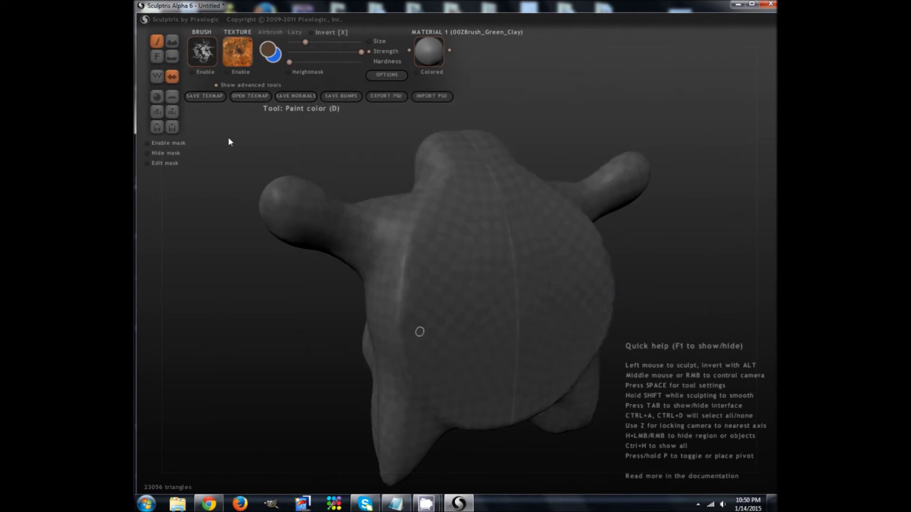
{"action": "left_click", "coordinate": [156, 56]}
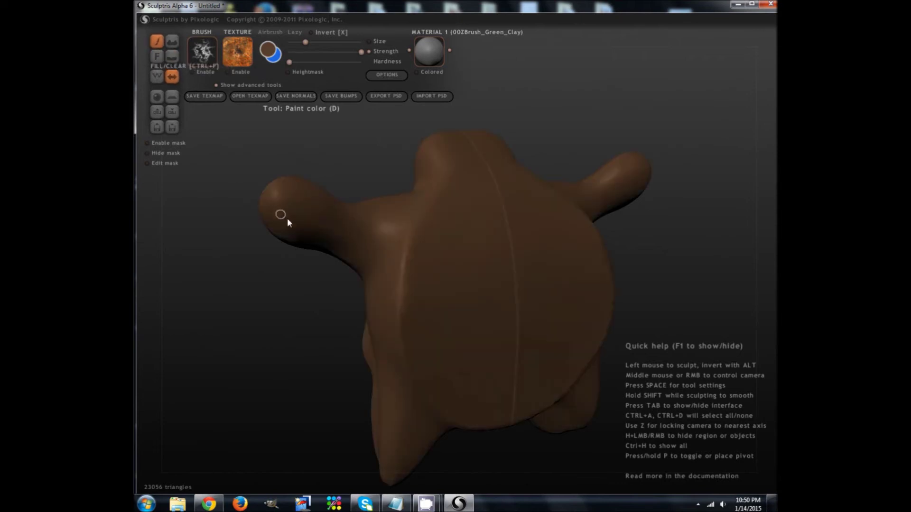
{"action": "mouse_move", "coordinate": [286, 218]}
{"action": "middle_mouse_down"}
{"action": "mouse_move", "coordinate": [308, 228]}
{"action": "mouse_move", "coordinate": [304, 209]}
{"action": "middle_mouse_up"}
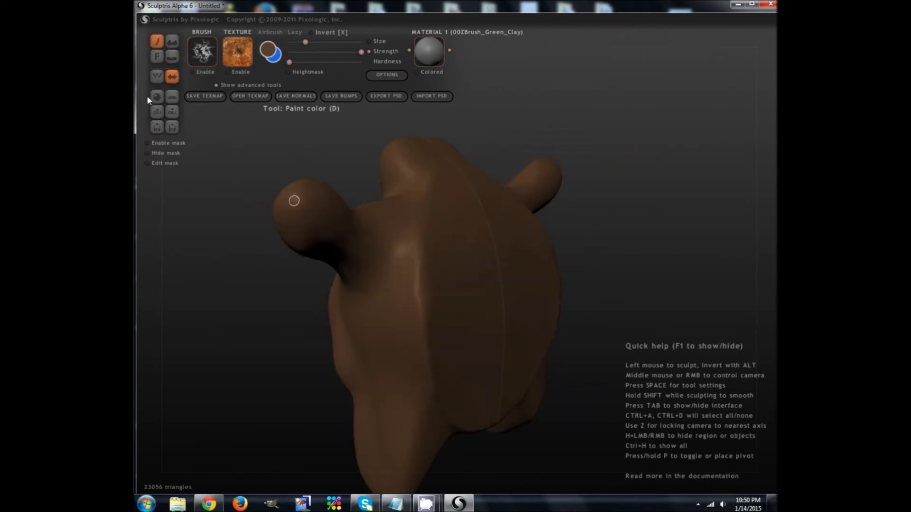
Make the next brush colour a light orange-peach tone
{"action": "left_click", "coordinate": [274, 56]}
{"action": "left_click", "coordinate": [512, 186]}
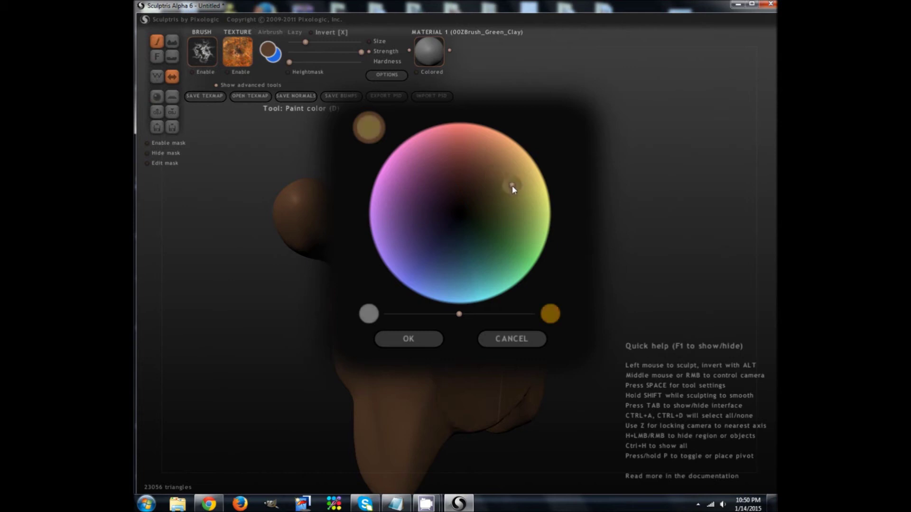
{"action": "left_click", "coordinate": [501, 141]}
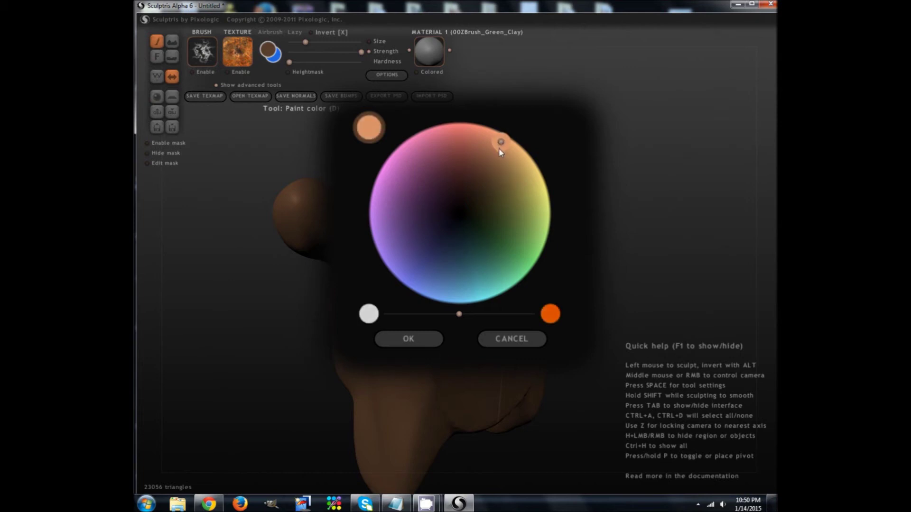
{"action": "left_click", "coordinate": [425, 337]}
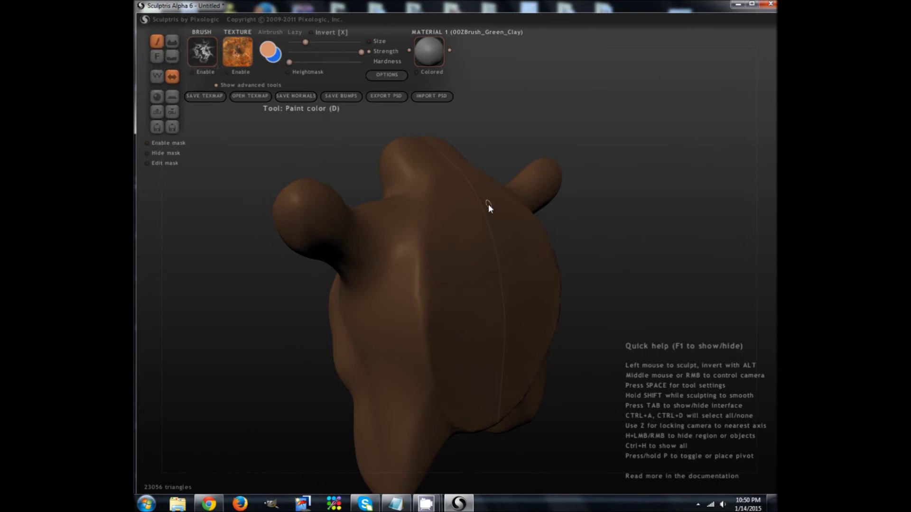
Paint mirrored peach stripe pairs forming V-shaped chevrons across the shell
{"action": "mouse_move", "coordinate": [525, 210]}
{"action": "left_mouse_down"}
{"action": "mouse_move", "coordinate": [504, 252]}
{"action": "mouse_move", "coordinate": [553, 256]}
{"action": "left_mouse_up"}
{"action": "left_click_drag", "start_coordinate": [483, 287], "coordinate": [432, 304]}
{"action": "middle_click_drag", "start_coordinate": [468, 316], "coordinate": [443, 201]}
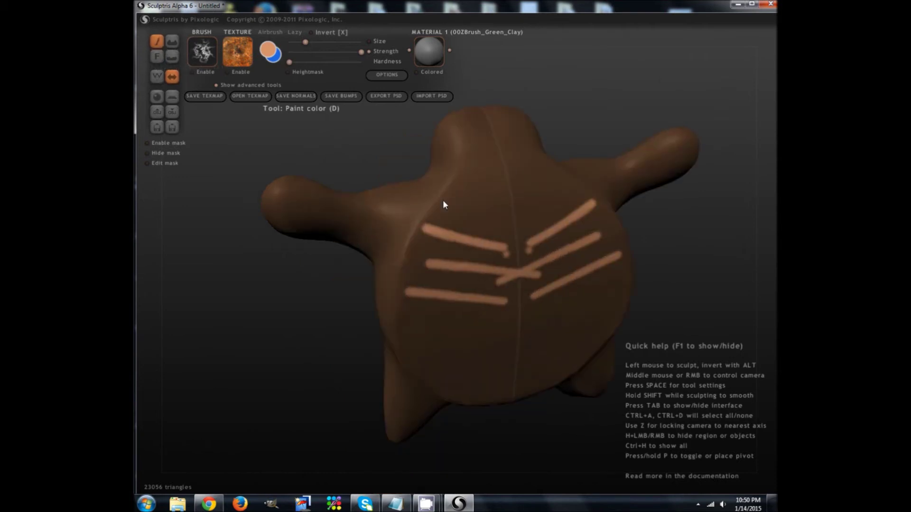
{"action": "left_click_drag", "start_coordinate": [611, 291], "coordinate": [512, 326]}
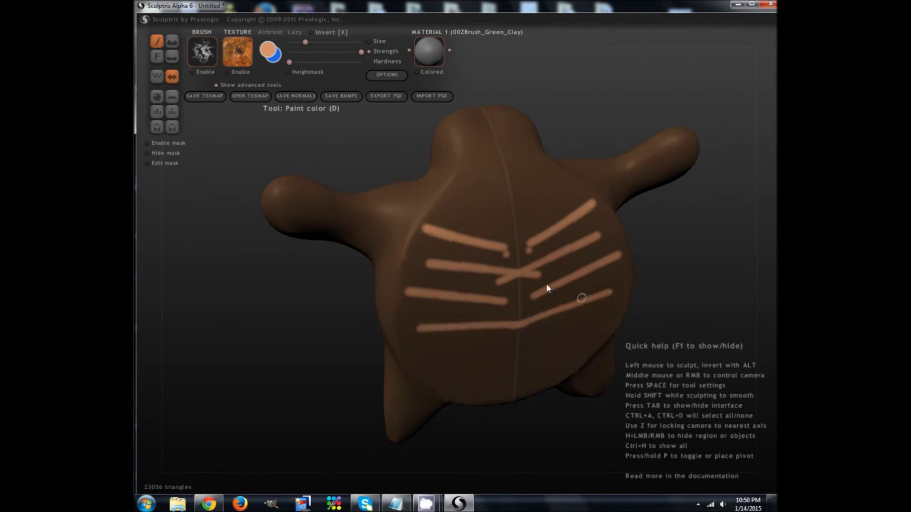
Enable the rust brush texture and stamp a mottled patch on the upper back
{"action": "left_click", "coordinate": [200, 73]}
{"action": "left_click", "coordinate": [531, 192]}
{"action": "left_click", "coordinate": [529, 220]}
{"action": "left_click", "coordinate": [557, 201]}
{"action": "mouse_move", "coordinate": [566, 208]}
{"action": "left_mouse_down"}
{"action": "mouse_move", "coordinate": [550, 220]}
{"action": "mouse_move", "coordinate": [563, 184]}
{"action": "mouse_move", "coordinate": [549, 195]}
{"action": "mouse_move", "coordinate": [543, 169]}
{"action": "mouse_move", "coordinate": [525, 182]}
{"action": "mouse_move", "coordinate": [521, 174]}
{"action": "mouse_move", "coordinate": [521, 212]}
{"action": "left_mouse_up"}
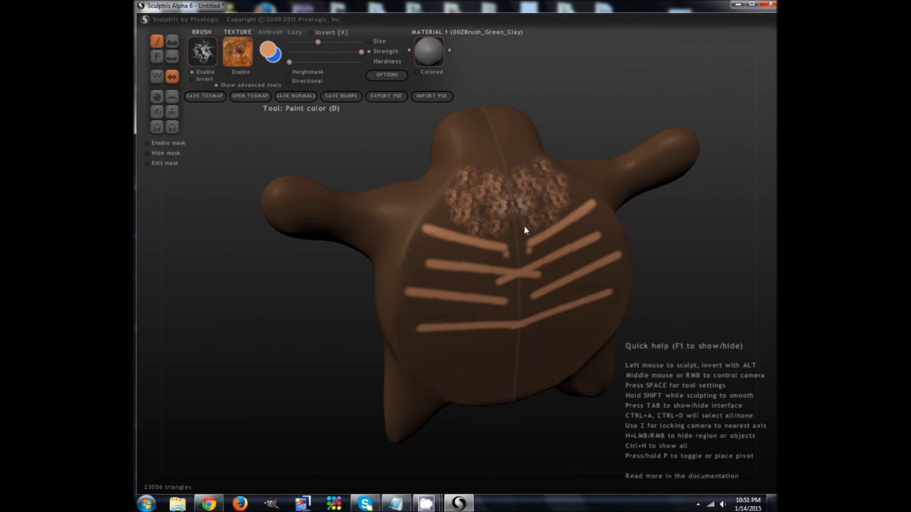
Paint rust texture over the stripe junction, left side, chest, head and lower belly
{"action": "left_click", "coordinate": [523, 245]}
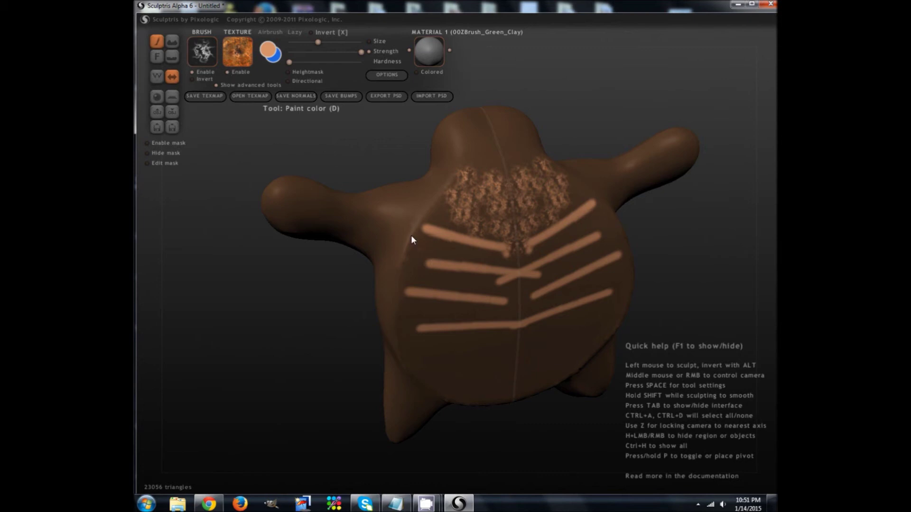
{"action": "left_click_drag", "start_coordinate": [403, 266], "coordinate": [326, 236]}
{"action": "mouse_move", "coordinate": [395, 208]}
{"action": "left_mouse_down"}
{"action": "mouse_move", "coordinate": [394, 286]}
{"action": "mouse_move", "coordinate": [426, 347]}
{"action": "mouse_move", "coordinate": [453, 367]}
{"action": "left_mouse_up"}
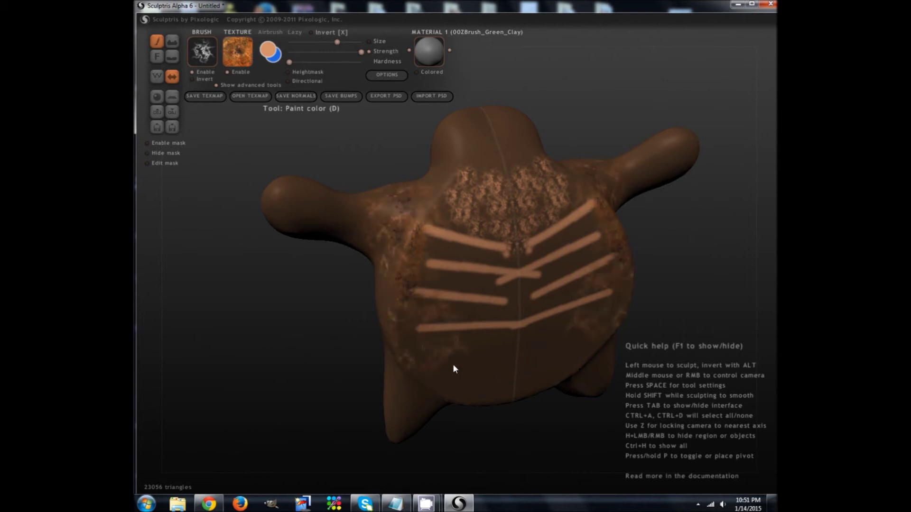
{"action": "mouse_move", "coordinate": [462, 284]}
{"action": "left_mouse_down"}
{"action": "mouse_move", "coordinate": [475, 246]}
{"action": "mouse_move", "coordinate": [463, 143]}
{"action": "left_mouse_up"}
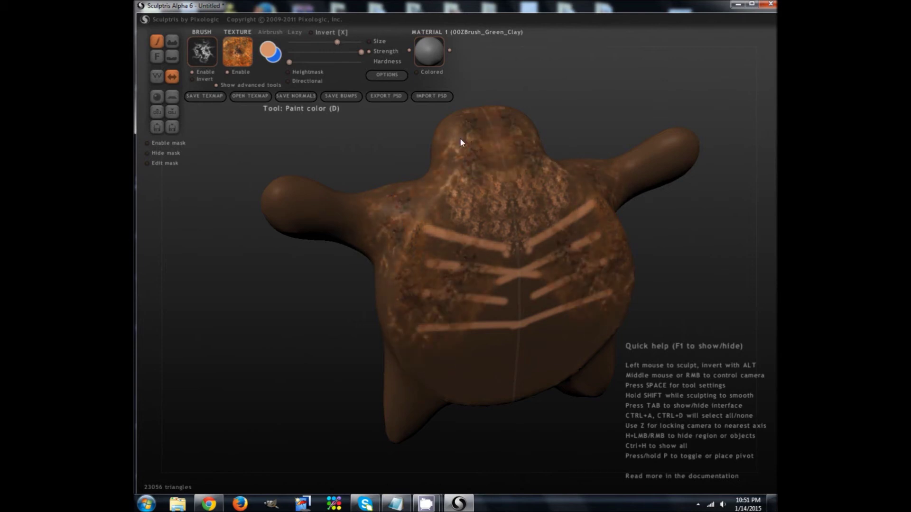
{"action": "mouse_move", "coordinate": [462, 324]}
{"action": "left_mouse_down"}
{"action": "mouse_move", "coordinate": [476, 377]}
{"action": "mouse_move", "coordinate": [438, 384]}
{"action": "mouse_move", "coordinate": [426, 358]}
{"action": "mouse_move", "coordinate": [418, 385]}
{"action": "mouse_move", "coordinate": [399, 382]}
{"action": "left_mouse_up"}
{"action": "middle_click_drag", "start_coordinate": [399, 378], "coordinate": [398, 317]}
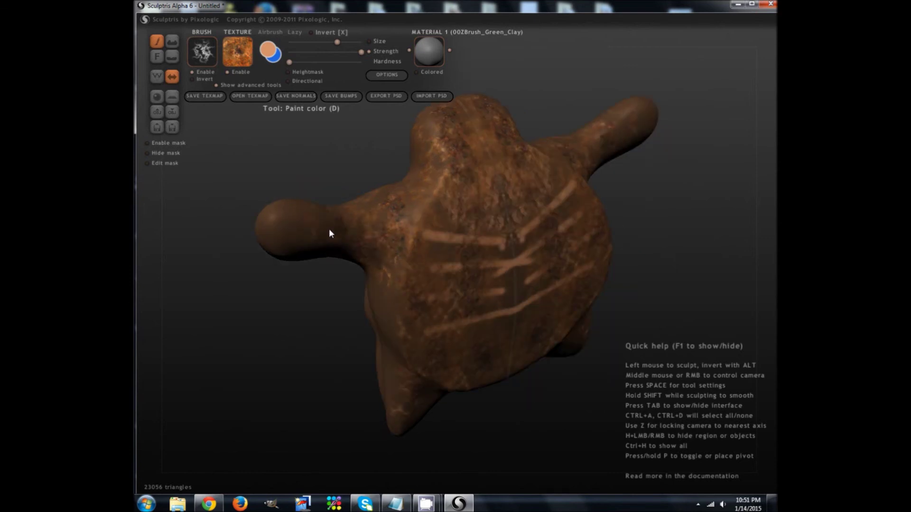
Paint rust texture over the upper chest and neck, then orbit to inspect the back and arms
{"action": "mouse_move", "coordinate": [302, 237]}
{"action": "middle_mouse_down"}
{"action": "mouse_move", "coordinate": [335, 254]}
{"action": "mouse_move", "coordinate": [417, 213]}
{"action": "middle_mouse_up"}
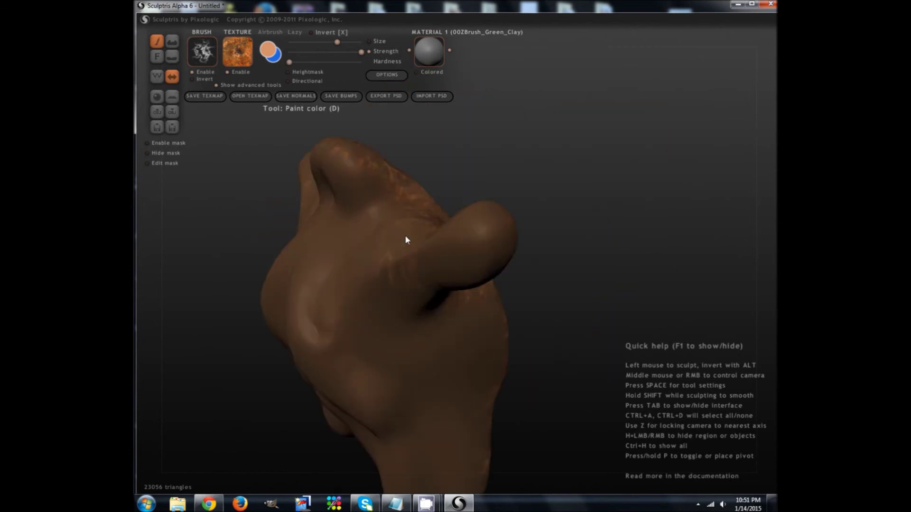
{"action": "mouse_move", "coordinate": [375, 255]}
{"action": "left_mouse_down"}
{"action": "mouse_move", "coordinate": [337, 185]}
{"action": "mouse_move", "coordinate": [342, 239]}
{"action": "mouse_move", "coordinate": [332, 264]}
{"action": "mouse_move", "coordinate": [370, 331]}
{"action": "mouse_move", "coordinate": [423, 366]}
{"action": "mouse_move", "coordinate": [480, 366]}
{"action": "mouse_move", "coordinate": [444, 367]}
{"action": "left_mouse_up"}
{"action": "middle_click_drag", "start_coordinate": [444, 366], "coordinate": [412, 340]}
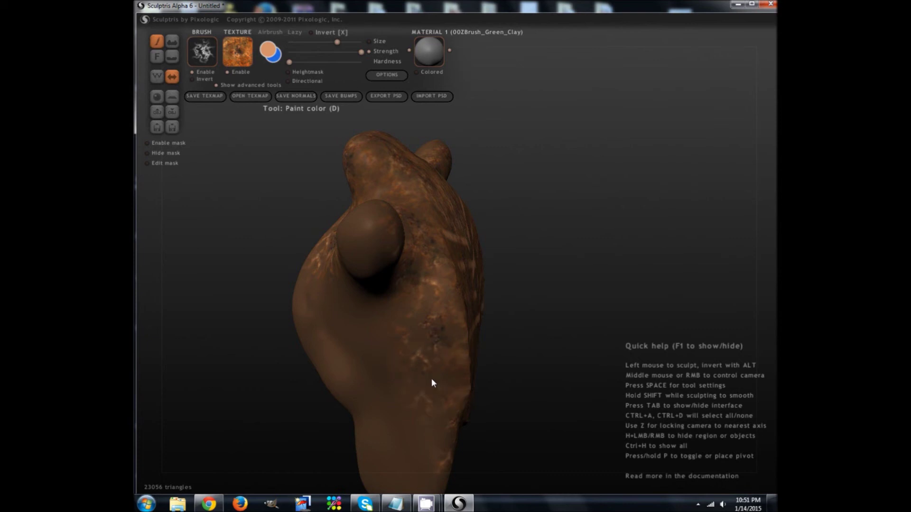
{"action": "mouse_move", "coordinate": [432, 377]}
{"action": "middle_mouse_down"}
{"action": "mouse_move", "coordinate": [407, 369]}
{"action": "mouse_move", "coordinate": [474, 377]}
{"action": "middle_mouse_up"}
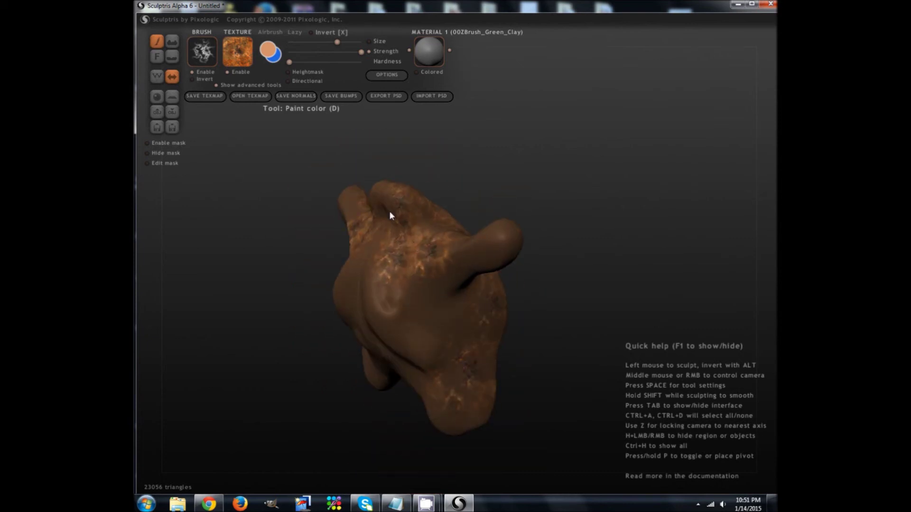
{"action": "middle_click_drag", "start_coordinate": [479, 298], "coordinate": [516, 297]}
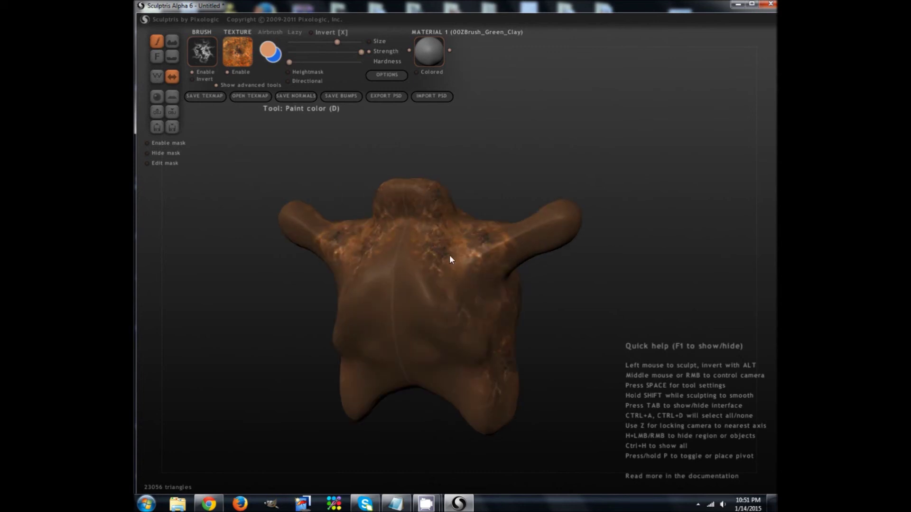
{"action": "mouse_move", "coordinate": [545, 189]}
{"action": "middle_mouse_down"}
{"action": "mouse_move", "coordinate": [523, 206]}
{"action": "mouse_move", "coordinate": [415, 197]}
{"action": "middle_mouse_up"}
{"action": "scroll", "coordinate": [424, 212], "scroll_direction": "up", "scroll_amount": 6}
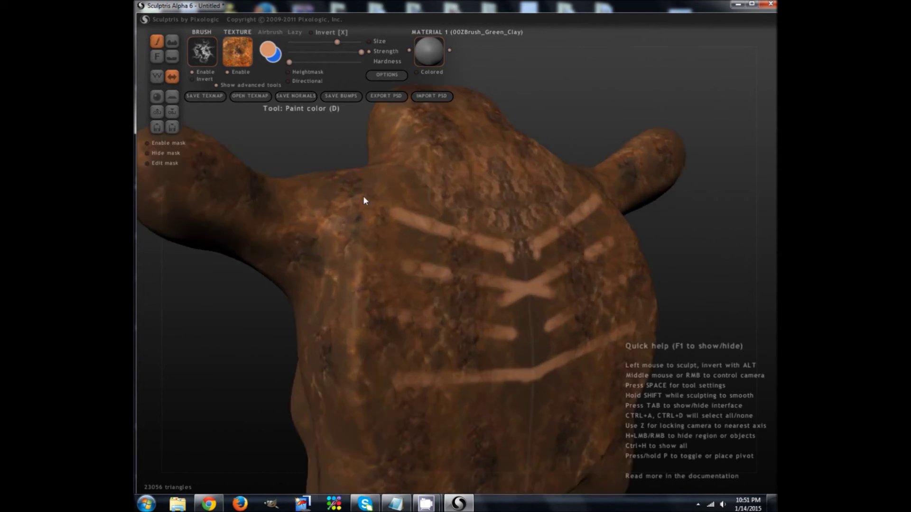
{"action": "scroll", "coordinate": [365, 201], "scroll_direction": "down", "scroll_amount": 5}
{"action": "mouse_move", "coordinate": [362, 193]}
{"action": "middle_mouse_down"}
{"action": "mouse_move", "coordinate": [370, 190]}
{"action": "mouse_move", "coordinate": [342, 185]}
{"action": "middle_mouse_up"}
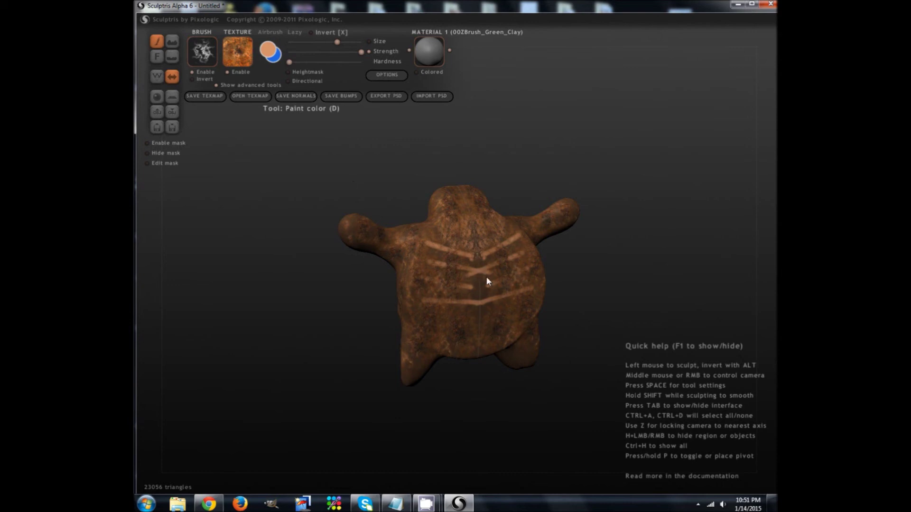
{"action": "scroll", "coordinate": [488, 289], "scroll_direction": "up", "scroll_amount": 4}
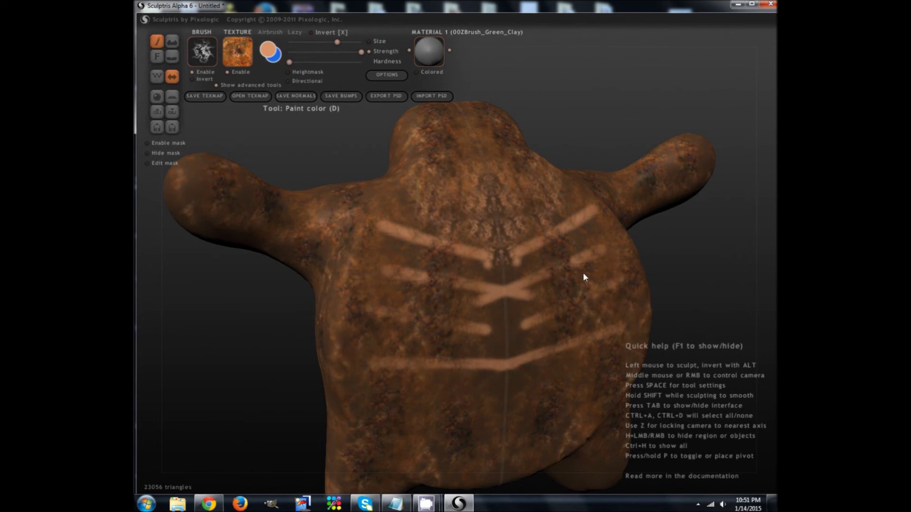
{"action": "scroll", "coordinate": [583, 272], "scroll_direction": "down", "scroll_amount": 4}
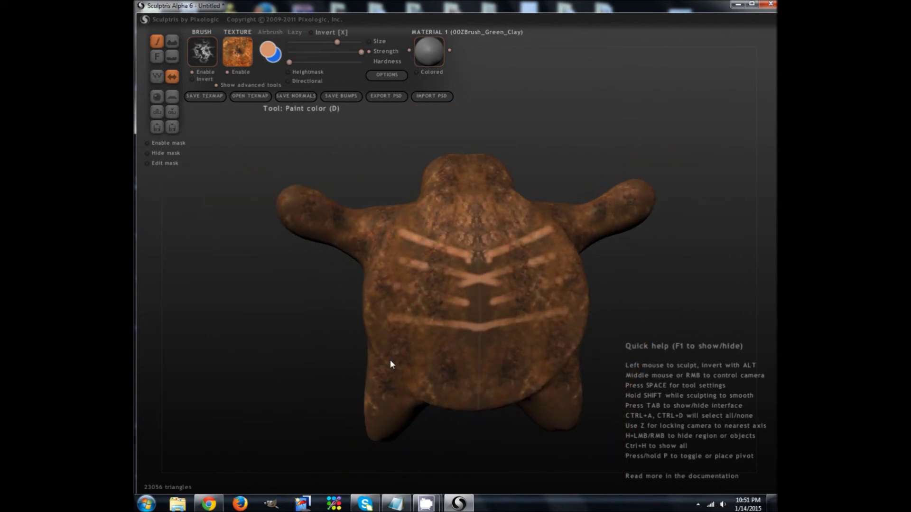
{"action": "mouse_move", "coordinate": [208, 504]}
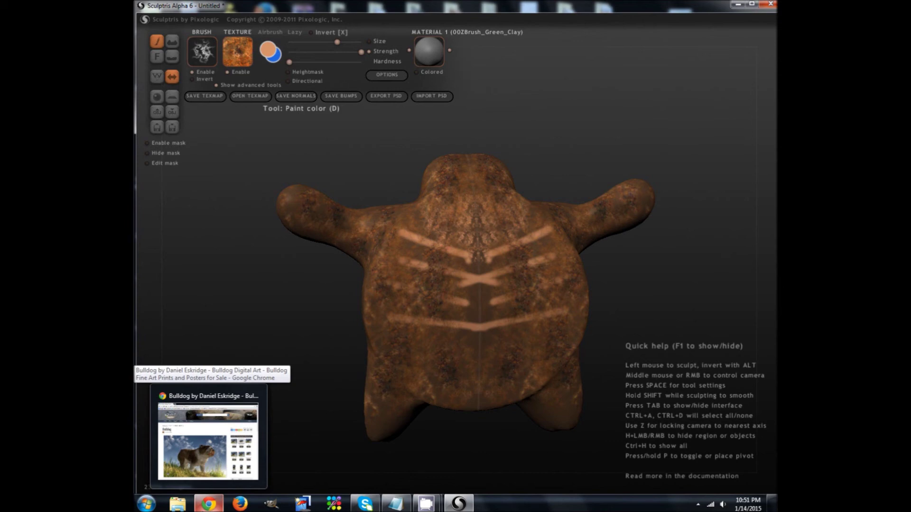
{"action": "left_click", "coordinate": [212, 506]}
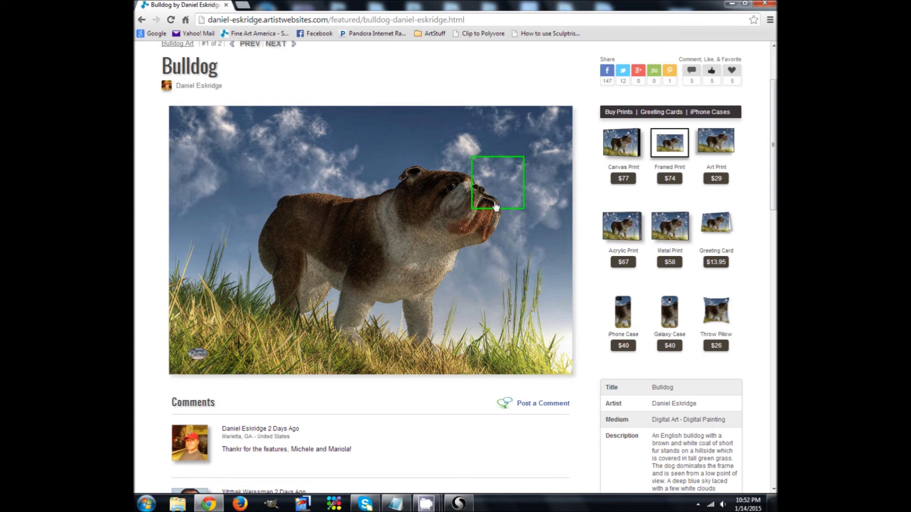
Open a new blank tab beside the Bulldog art page
{"action": "left_click", "coordinate": [246, 4]}
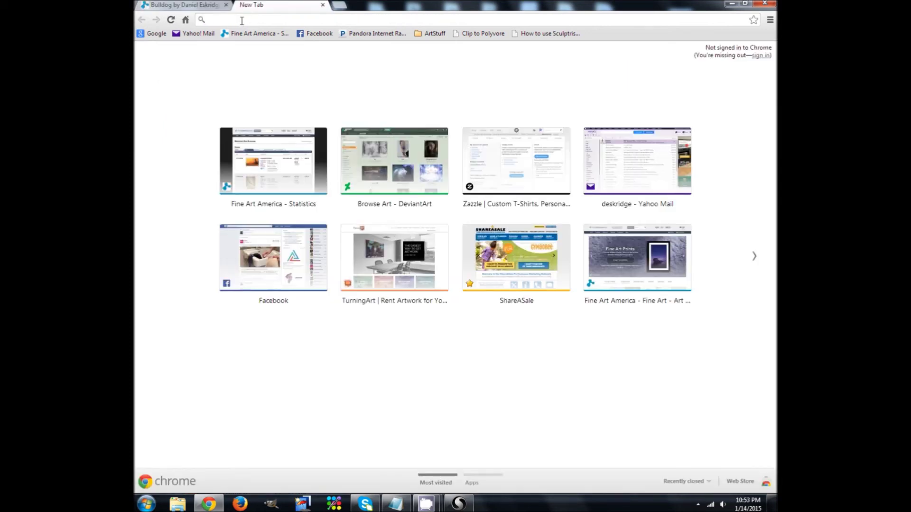
Go to pixologic.com, scroll down to the footer, and open the Sculptris Features page
{"action": "type", "text": "pixo"}
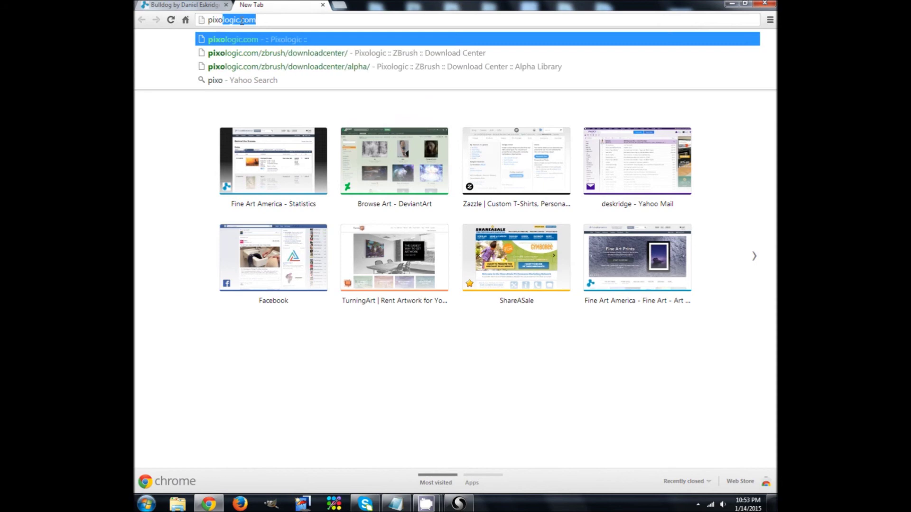
{"action": "type", "text": "logic.c"}
{"action": "key", "text": "Return"}
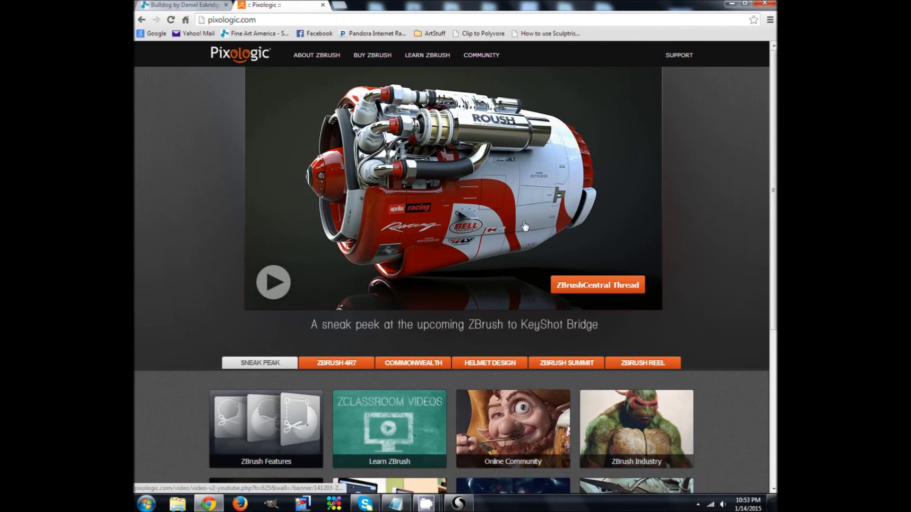
{"action": "scroll", "coordinate": [525, 227], "scroll_direction": "down", "scroll_amount": 4}
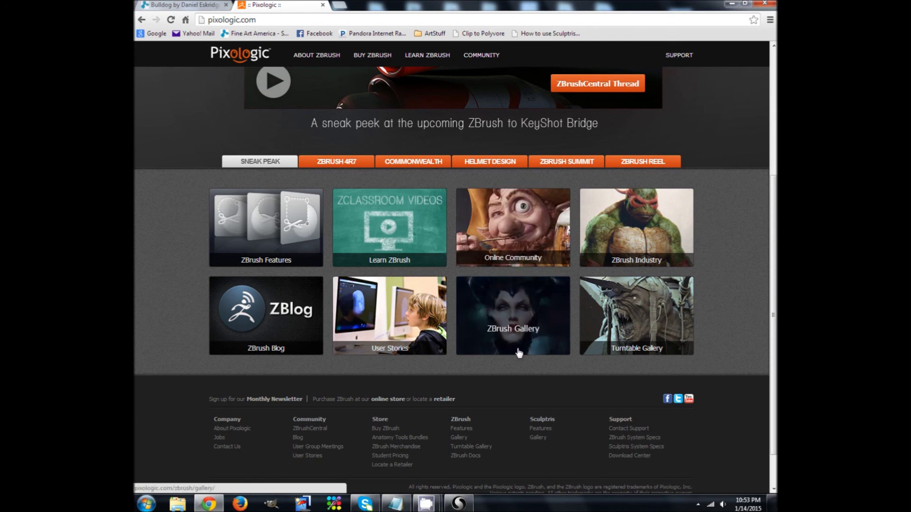
{"action": "scroll", "coordinate": [471, 211], "scroll_direction": "up", "scroll_amount": 4}
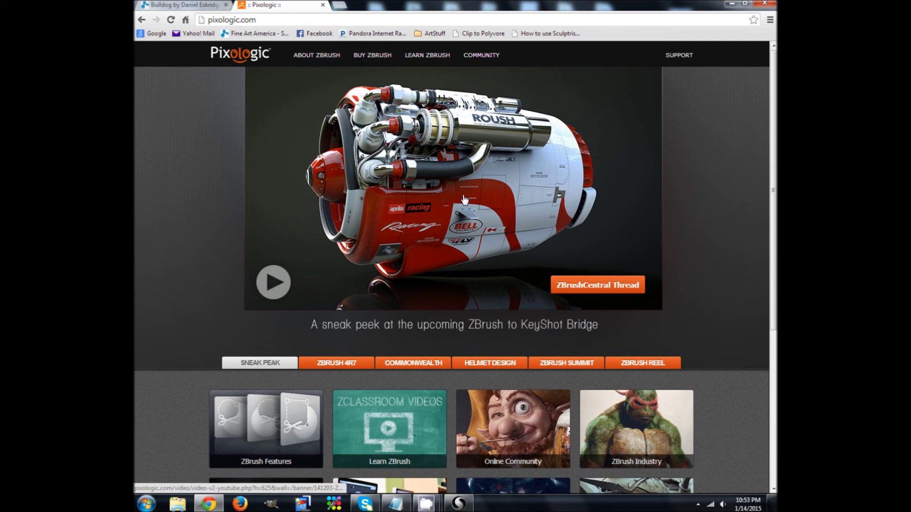
{"action": "scroll", "coordinate": [463, 214], "scroll_direction": "down", "scroll_amount": 2}
{"action": "scroll", "coordinate": [525, 301], "scroll_direction": "down", "scroll_amount": 3}
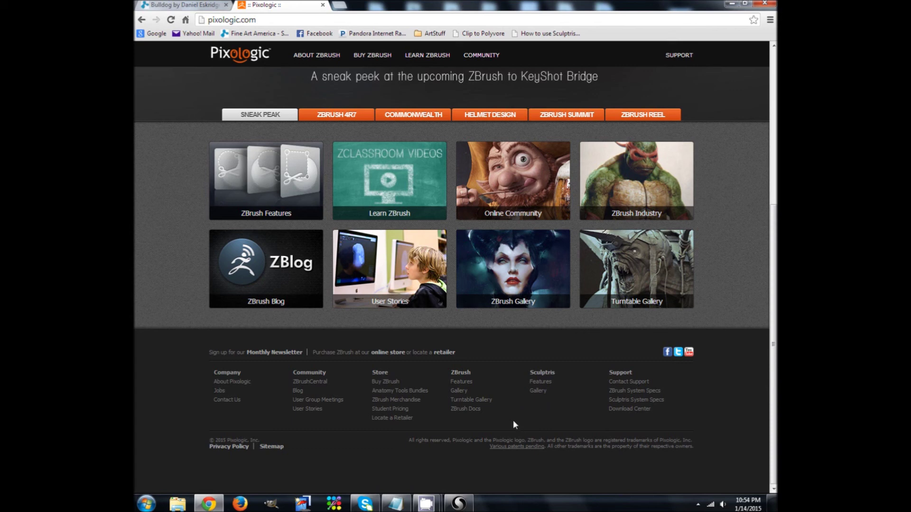
{"action": "left_click", "coordinate": [538, 381]}
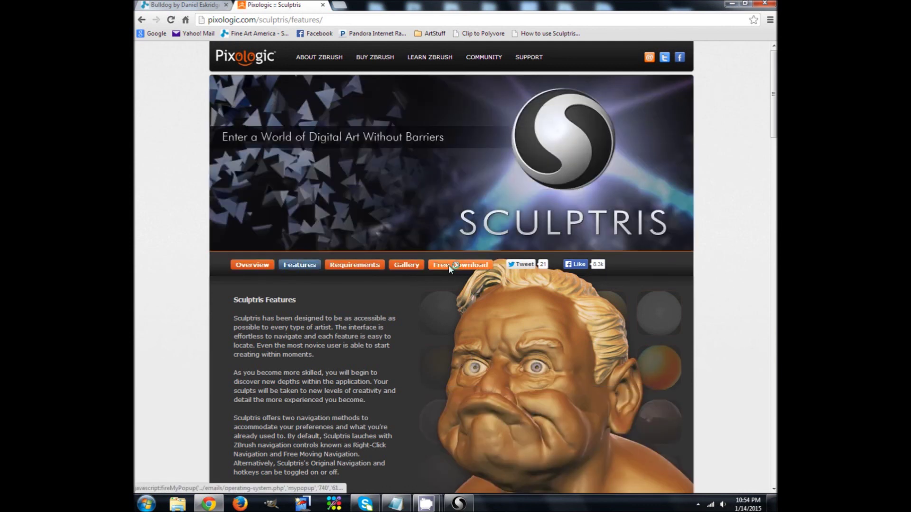
Show the Sculptris Free Download options, then start a third blank tab
{"action": "left_click", "coordinate": [448, 265]}
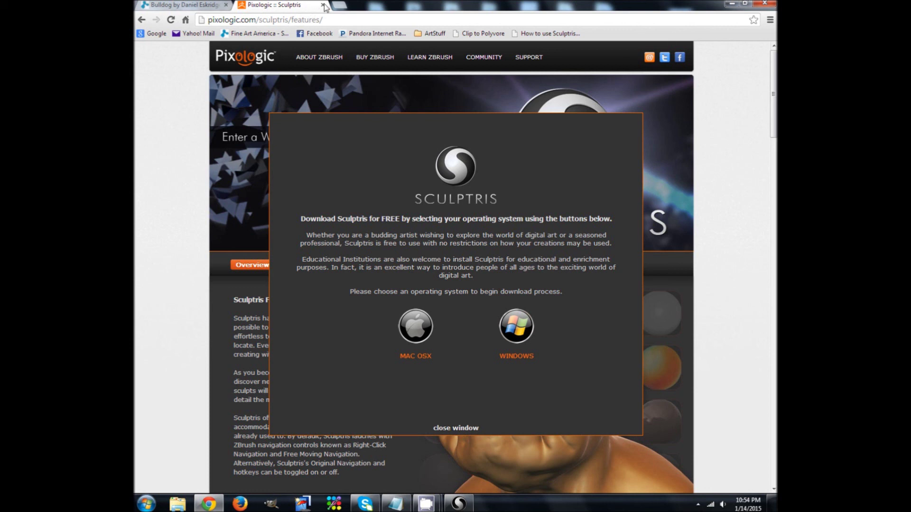
{"action": "left_click", "coordinate": [340, 6]}
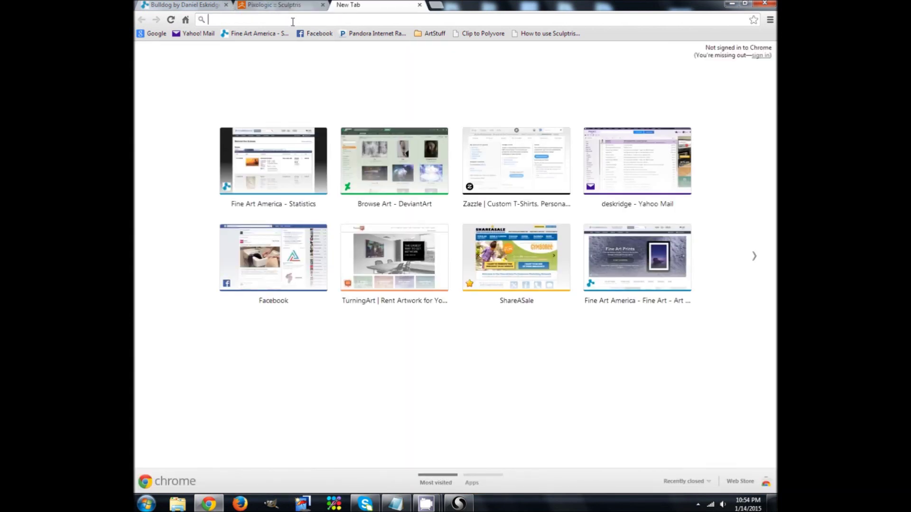
Load introvertartist.com/newsletter in the third tab
{"action": "type", "text": "introvertartist.com/newsletter"}
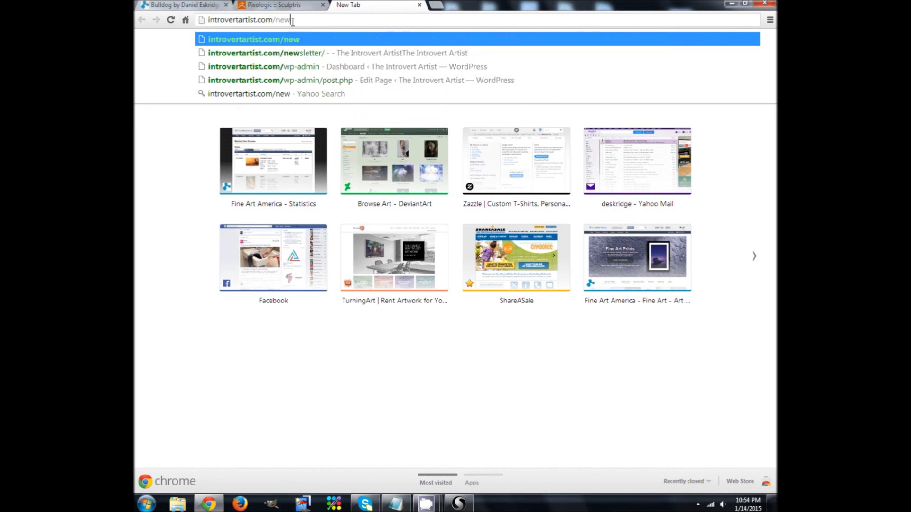
{"action": "key", "text": "Return"}
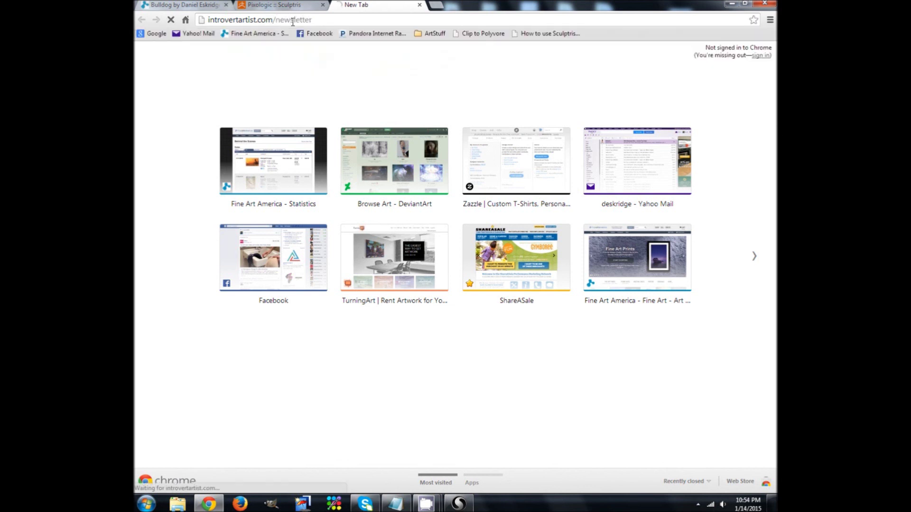